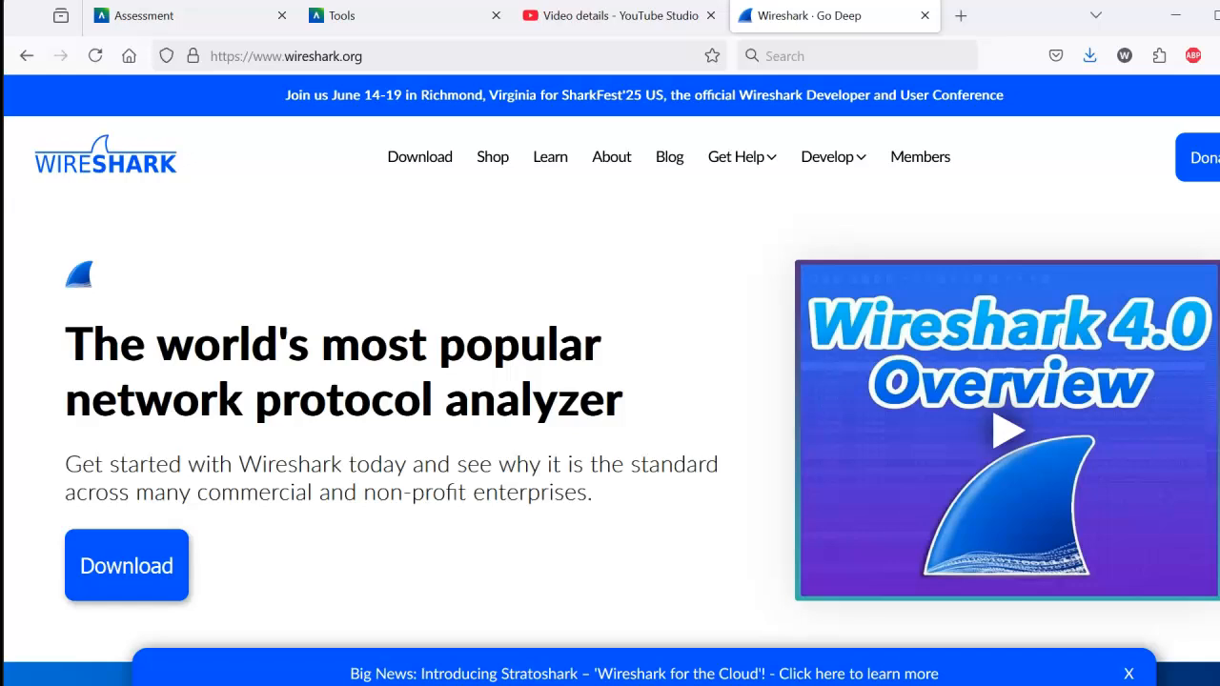
- Download the Windows x64 installer of stable release 4.4.3 and save it in Downloads as Wireshark-4.4.3-x64.exe
drag(1219, 562, 1217, 562)
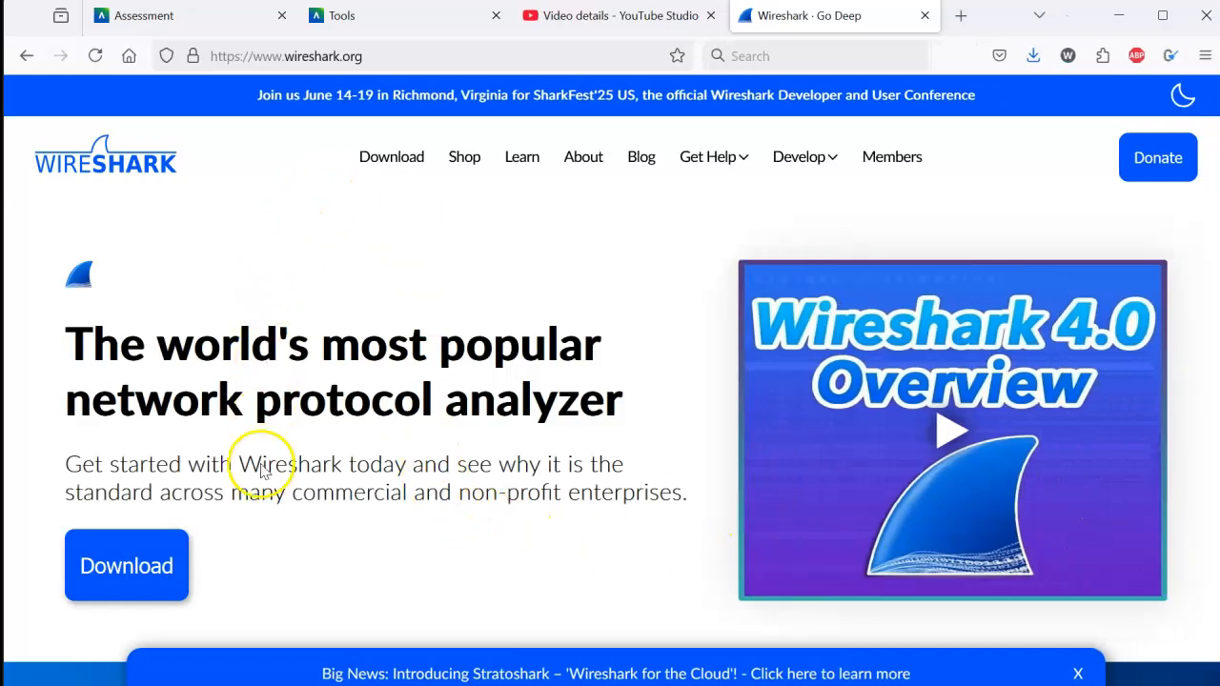
click(150, 568)
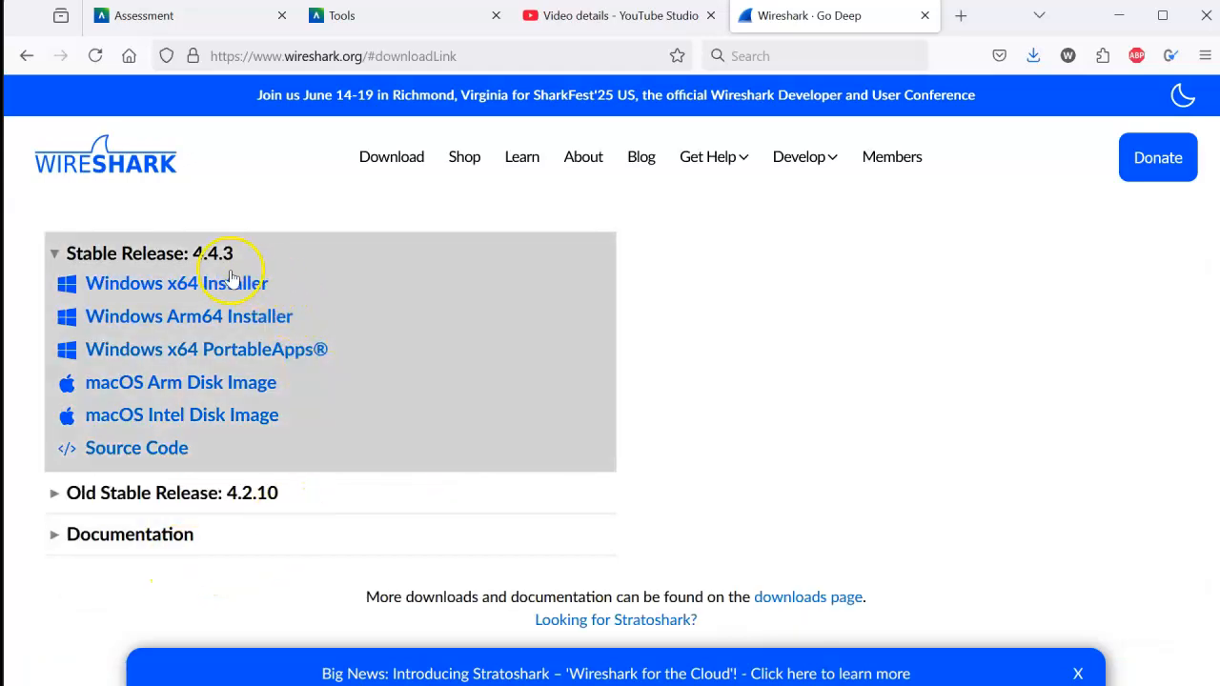
click(212, 286)
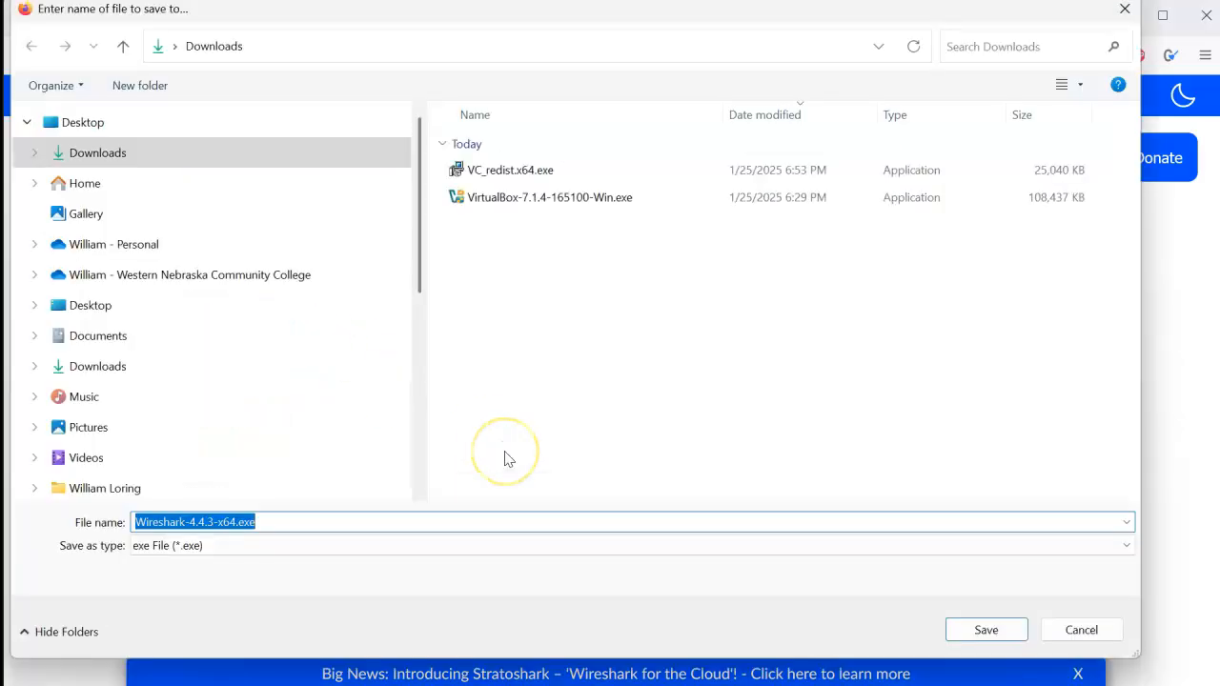
click(993, 631)
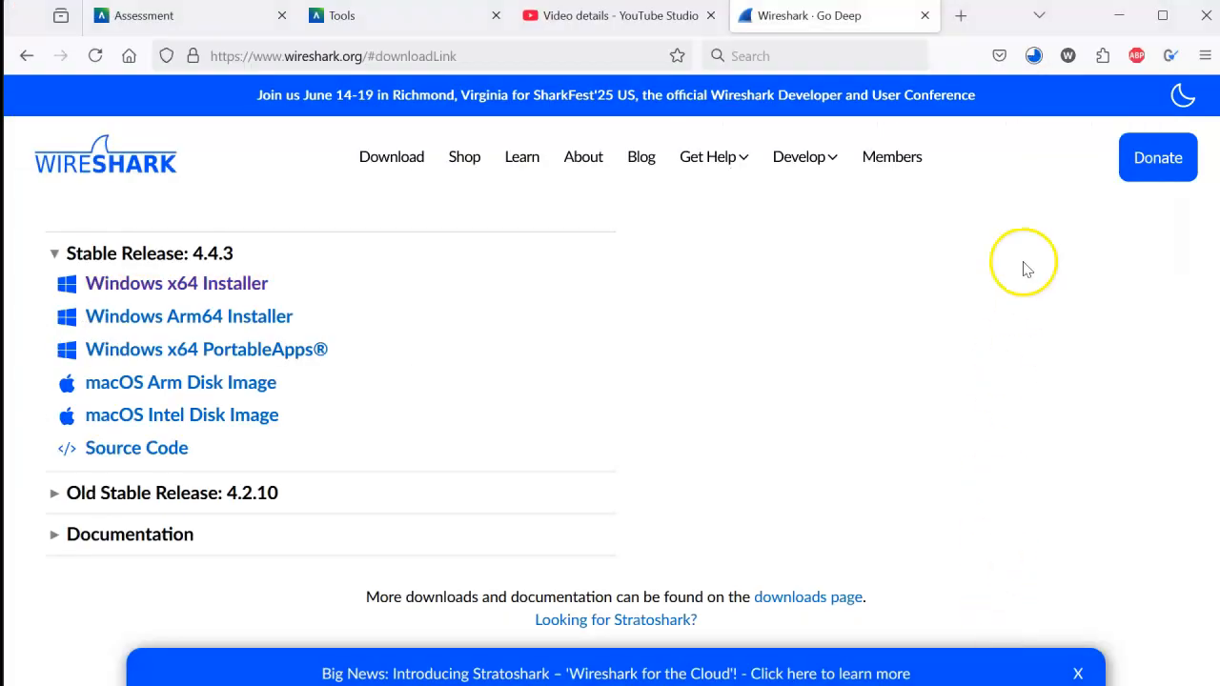
click(1032, 57)
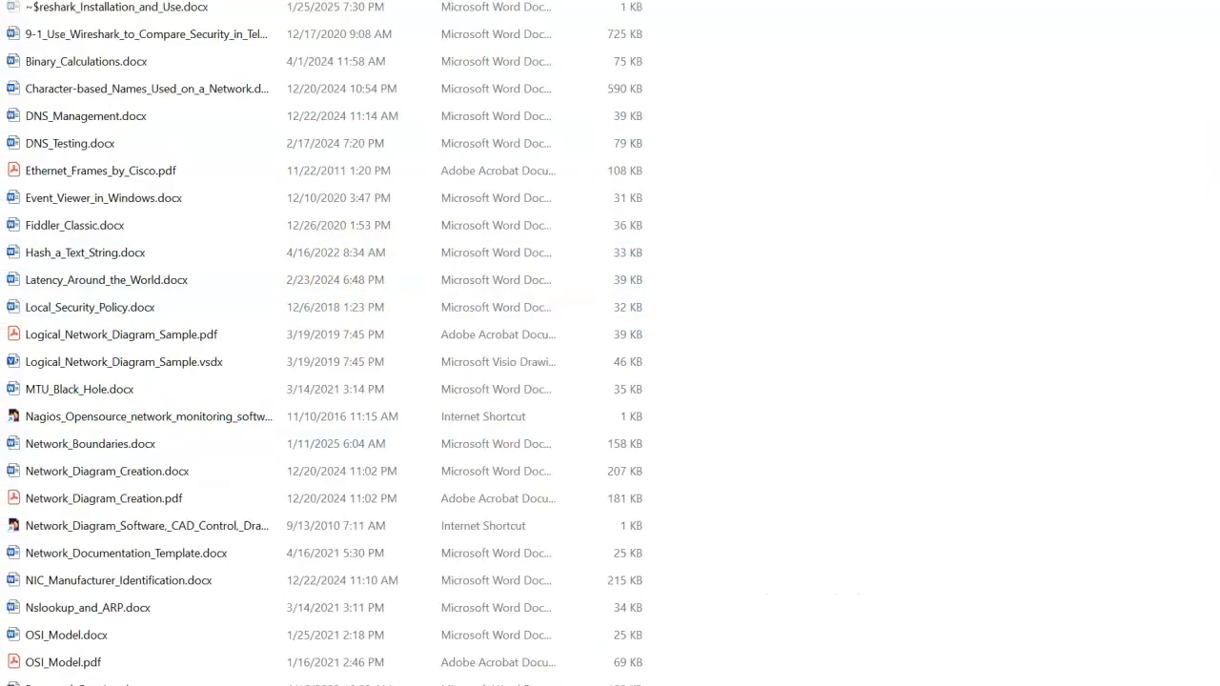
- Go to the Downloads folder in File Explorer and run Wireshark-4.4.3-x64.exe
scroll(702, 258, up, 2)
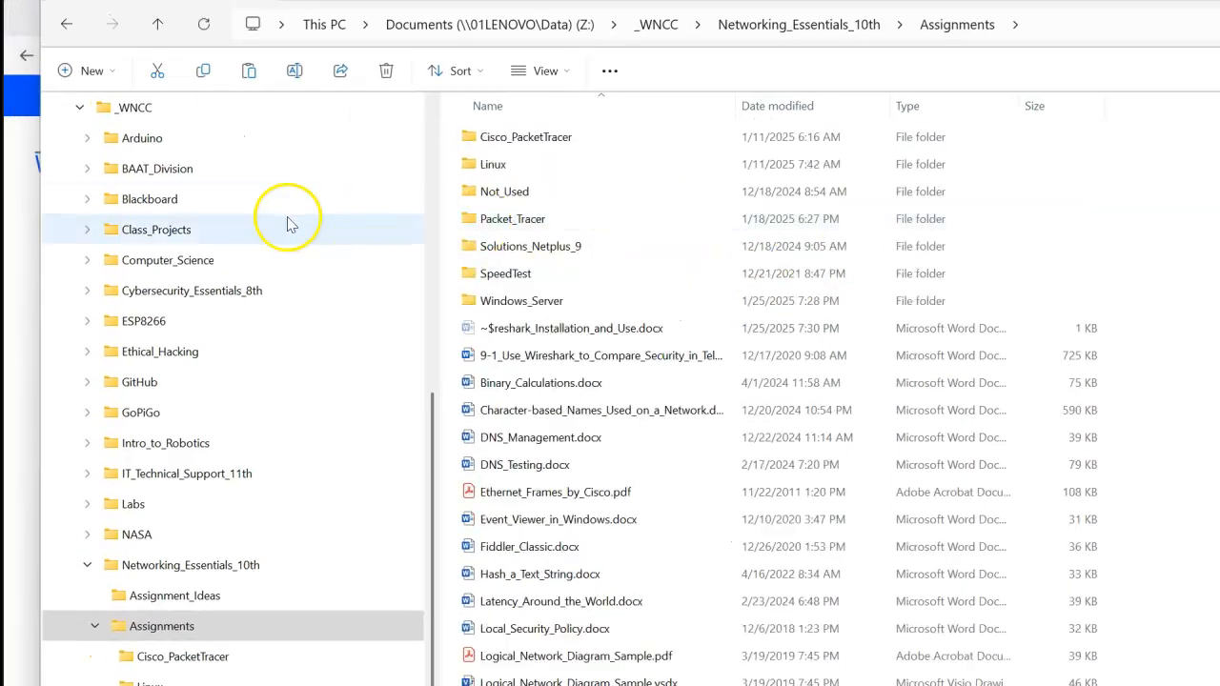
scroll(286, 224, up, 10)
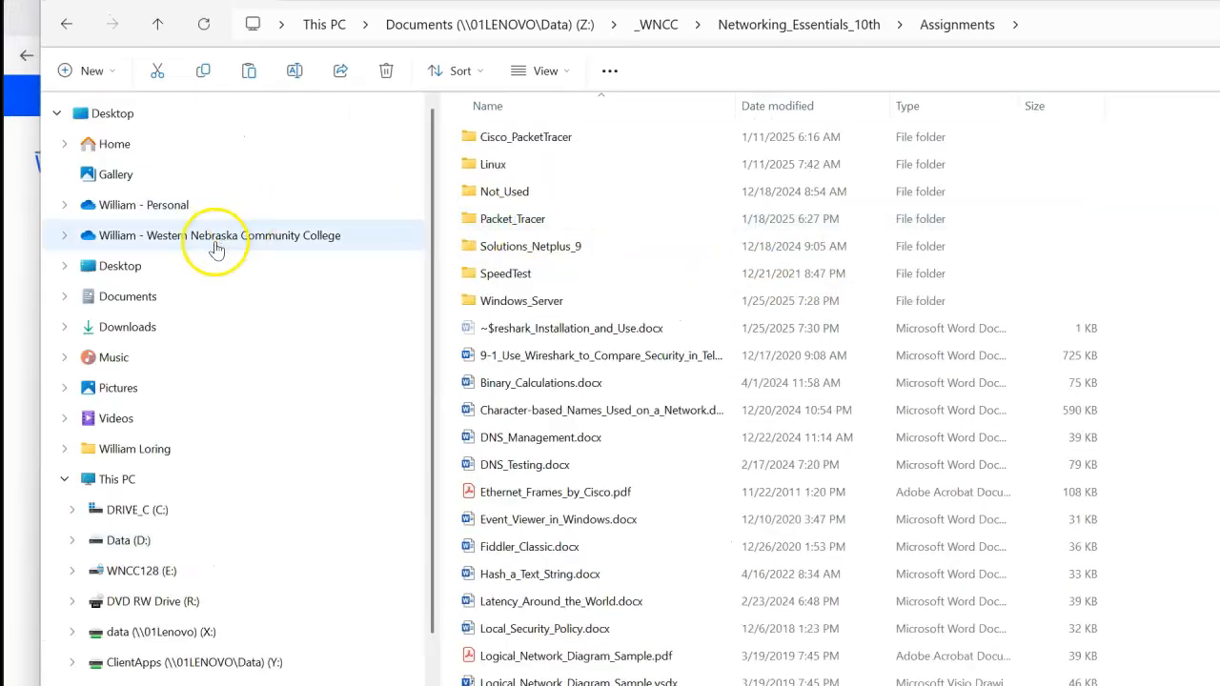
click(157, 325)
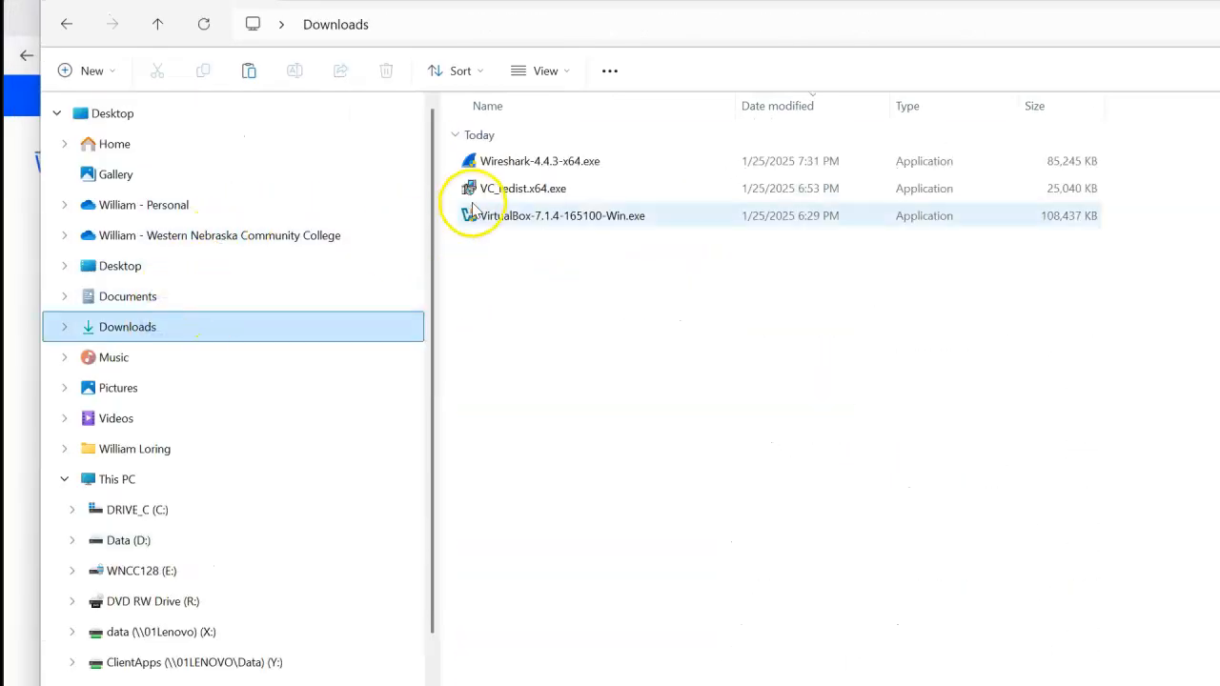
click(494, 161)
double_click(495, 161)
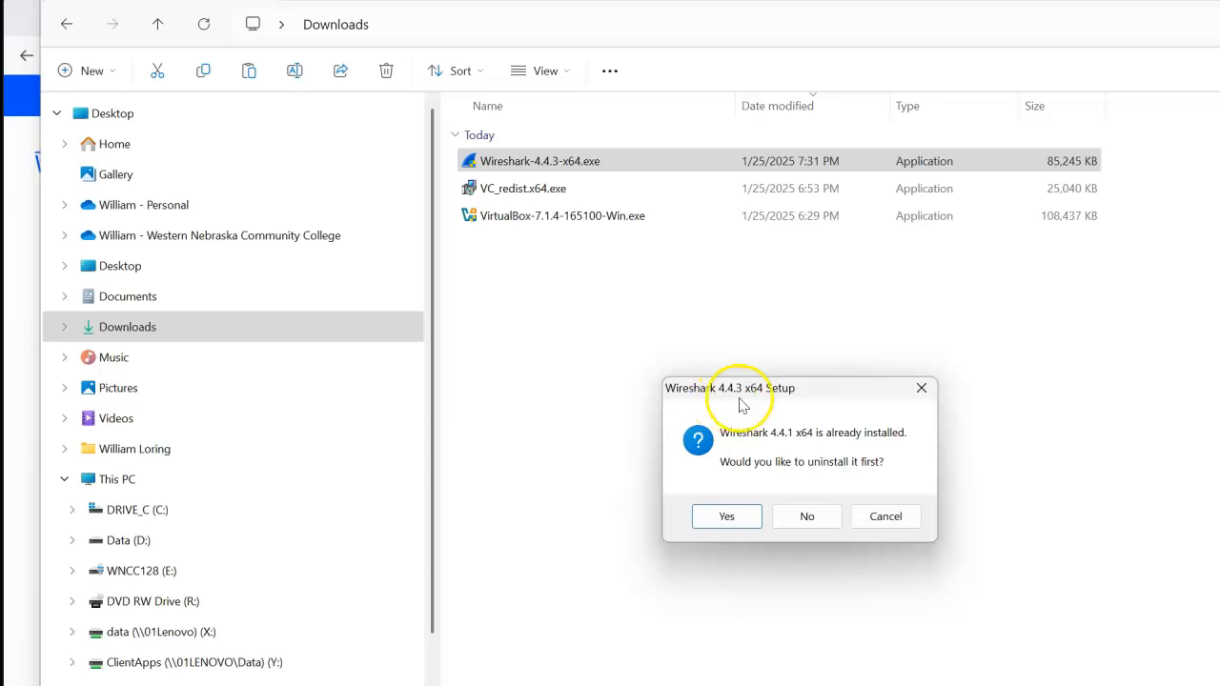
- Proceed through the Wireshark 4.4.3 setup, accepting the default components, Start menu shortcut, trace file associations and install location
drag(798, 405, 645, 260)
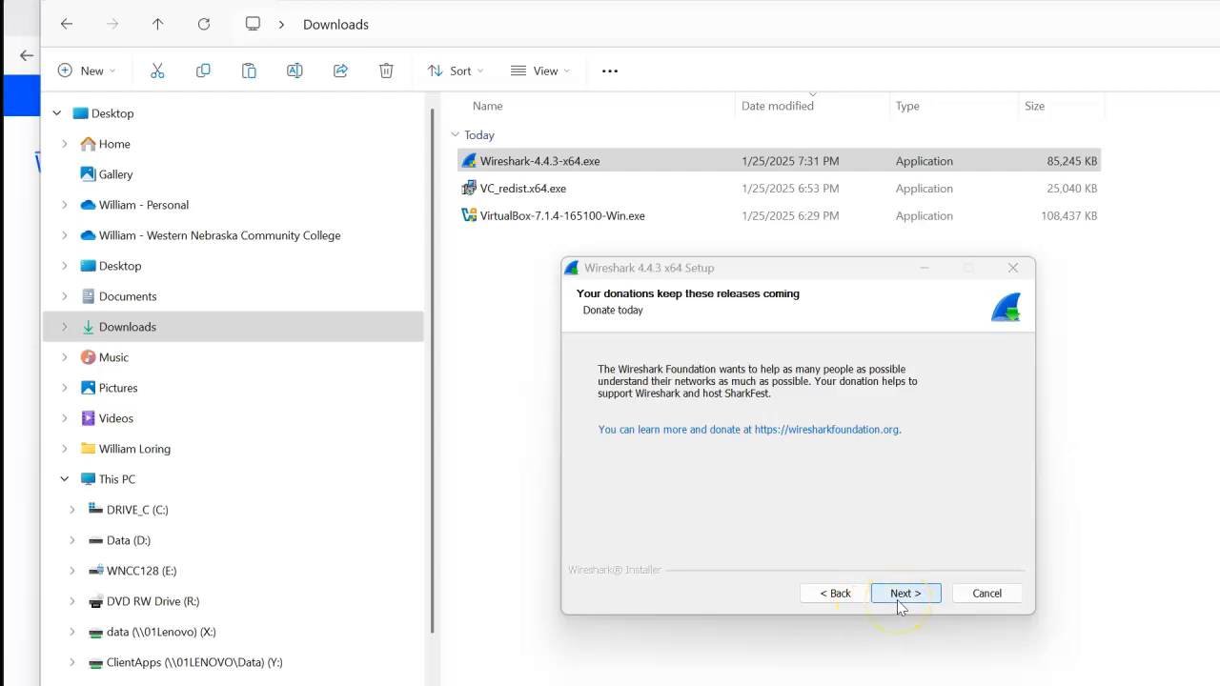
click(897, 593)
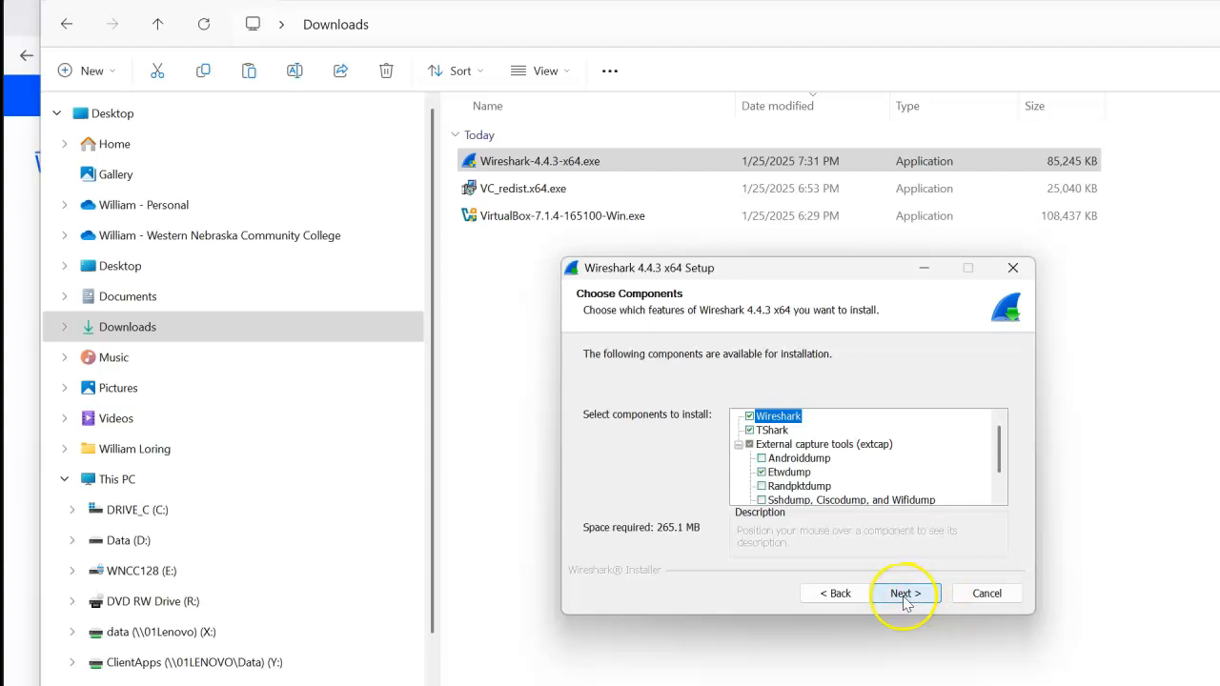
click(902, 596)
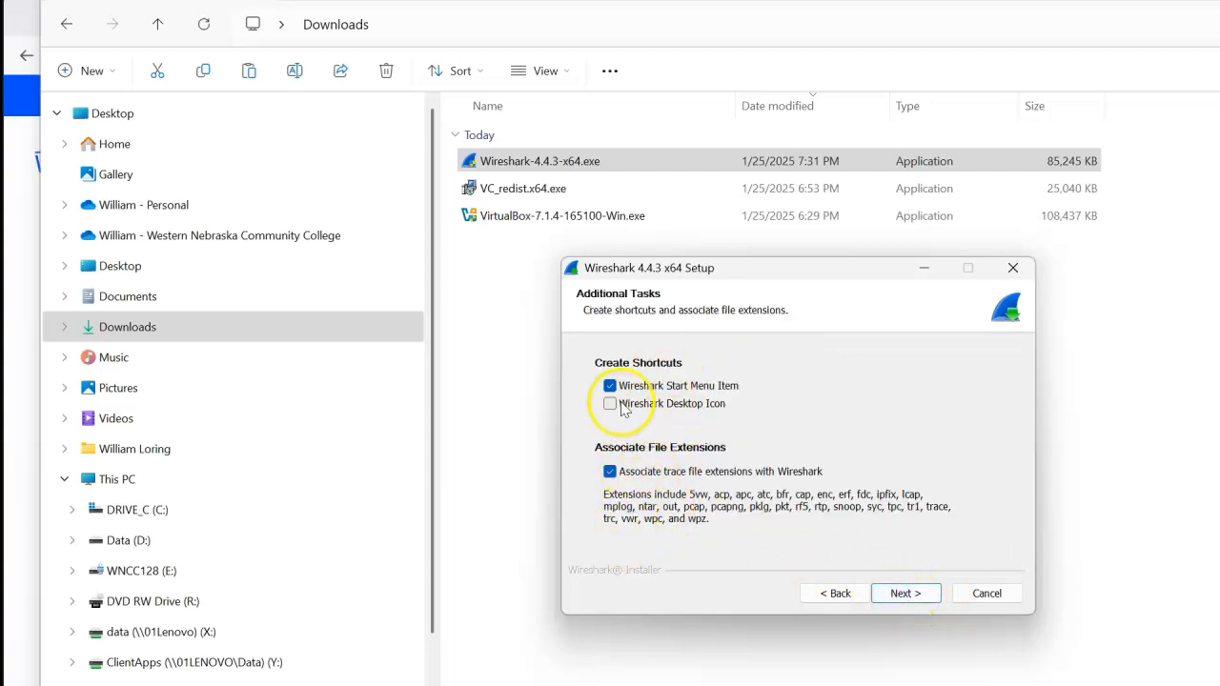
click(904, 593)
click(905, 594)
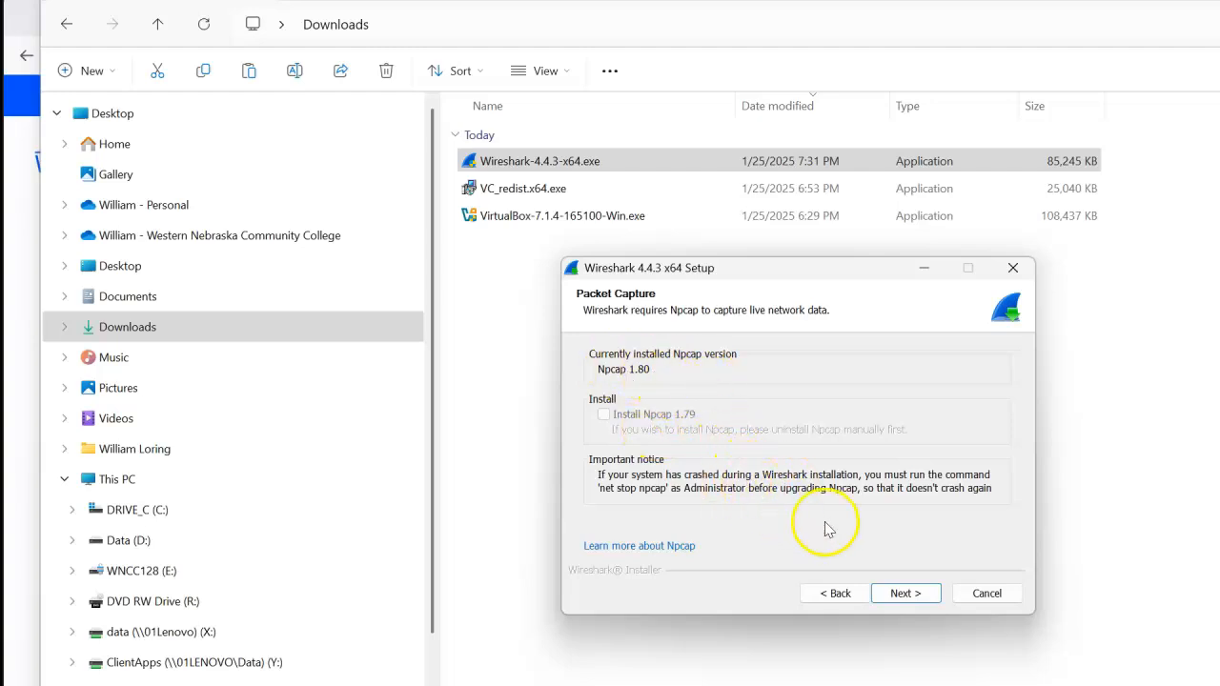
- Install Wireshark while keeping the existing Npcap and leaving out USBPcap, and finish the setup without opening the release notes
click(896, 596)
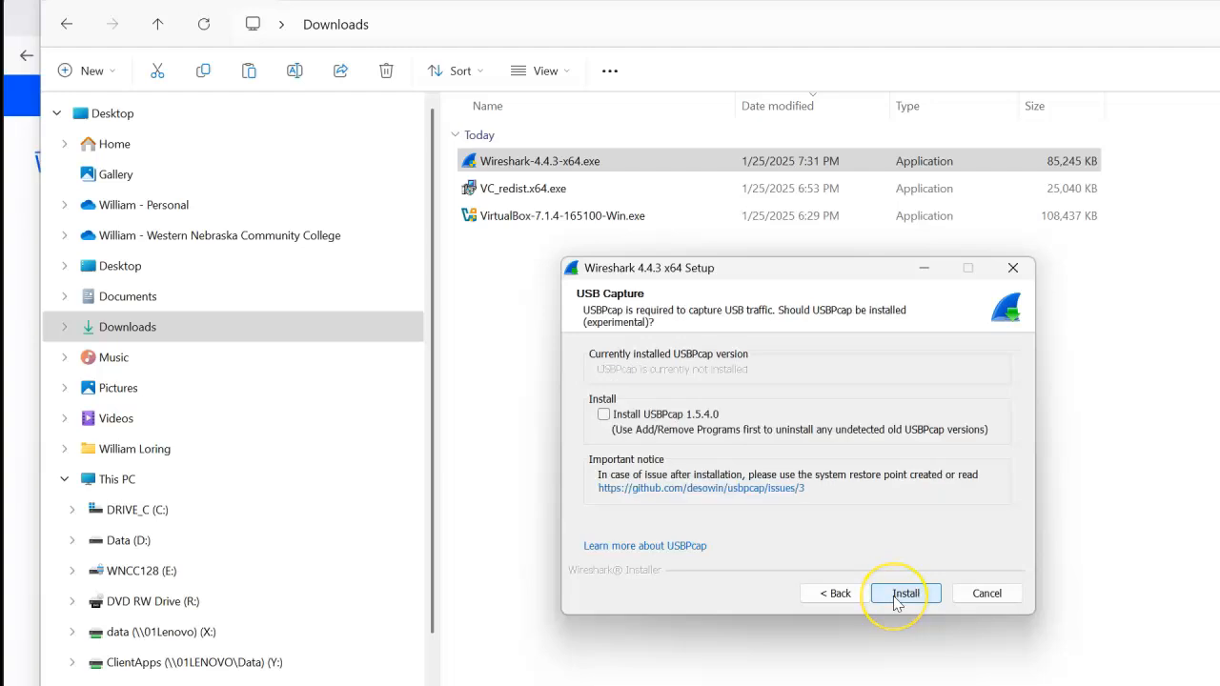
click(895, 595)
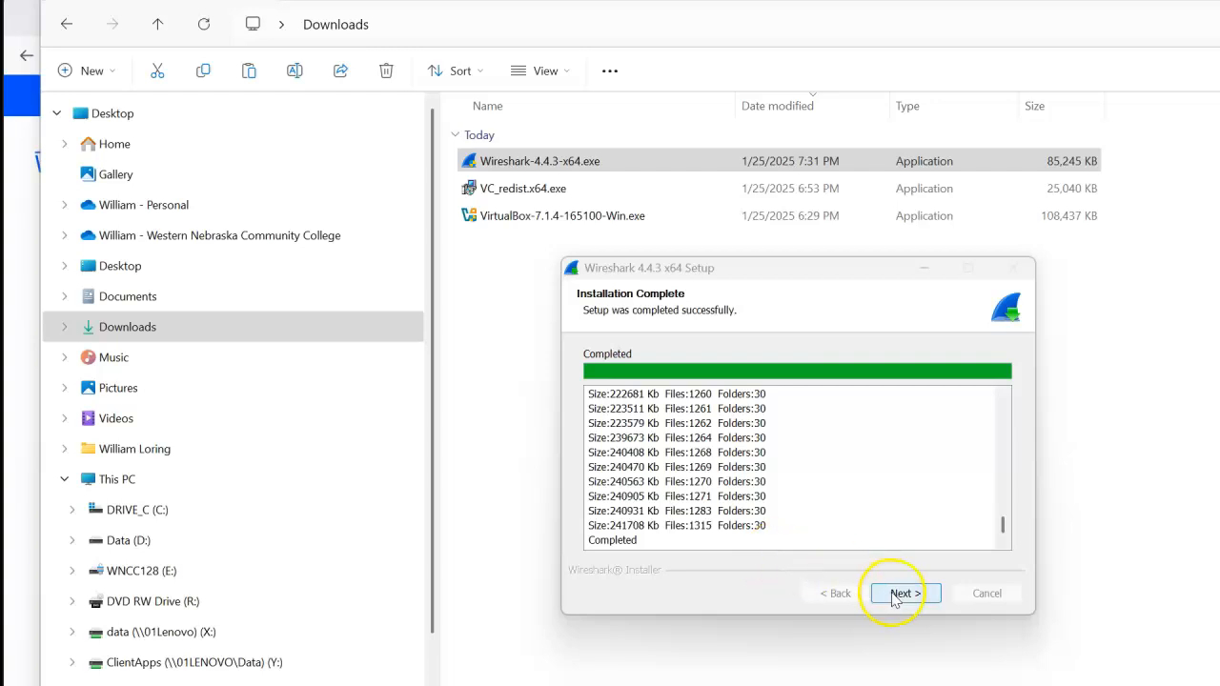
click(896, 595)
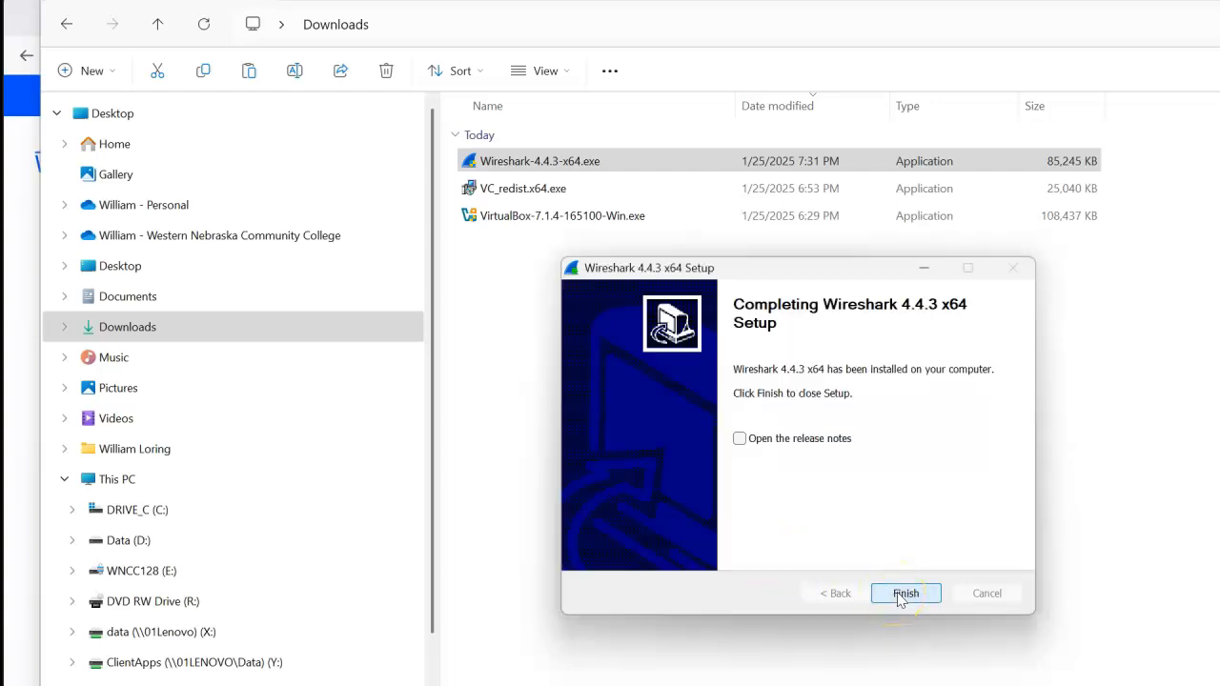
click(897, 595)
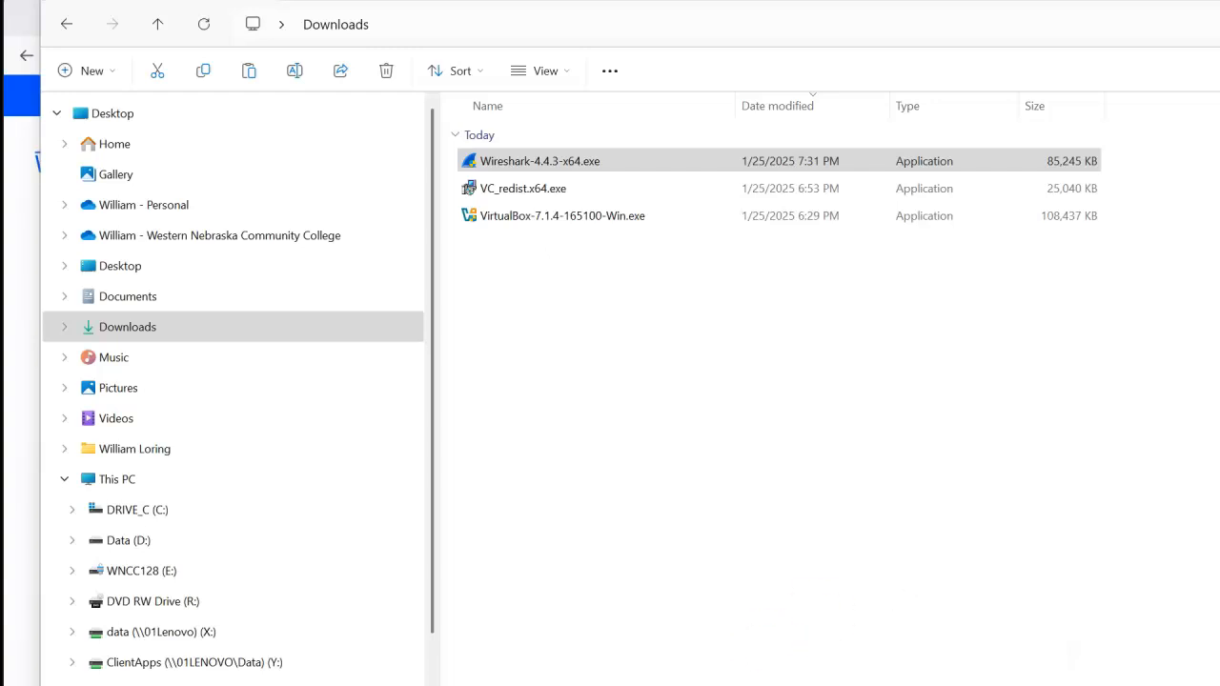
- Search the installed apps for "wire" and launch Wireshark
key(super)
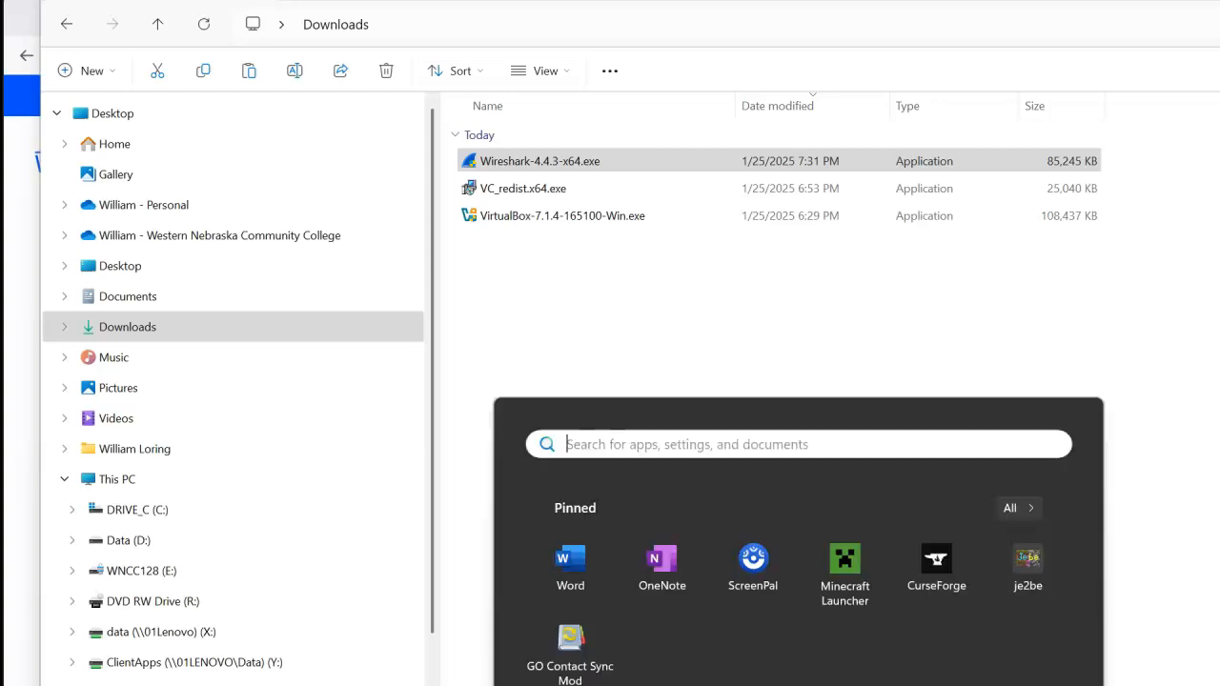
text(wire)
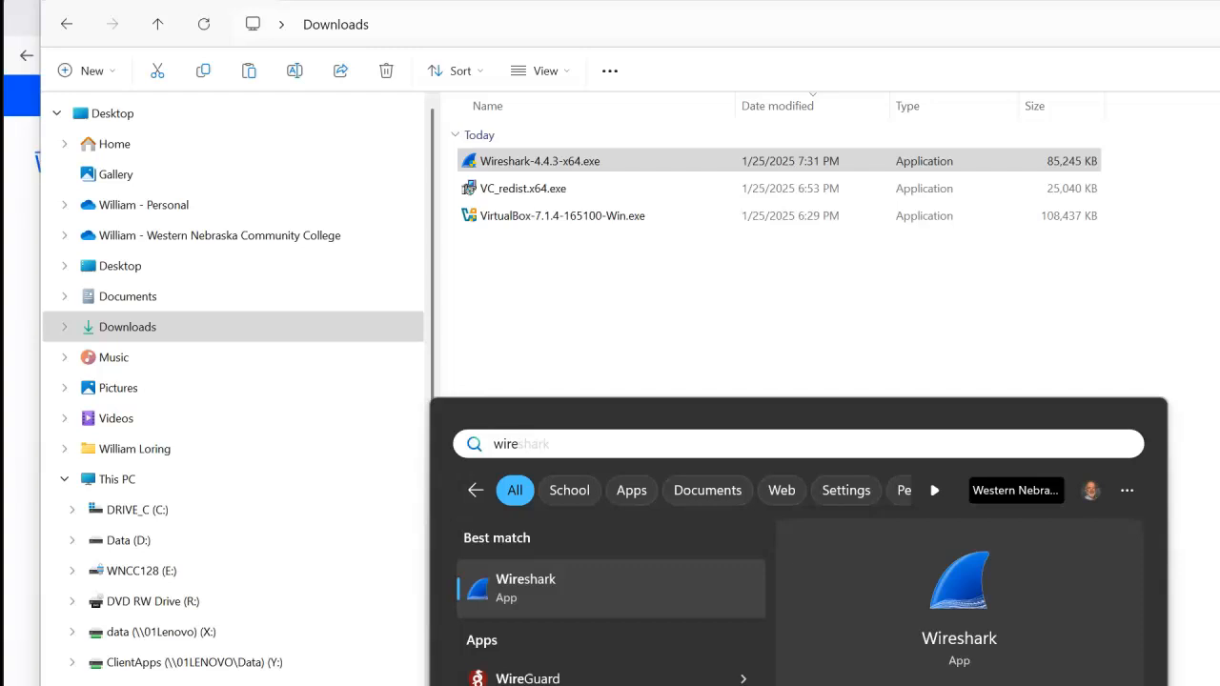
key(Return)
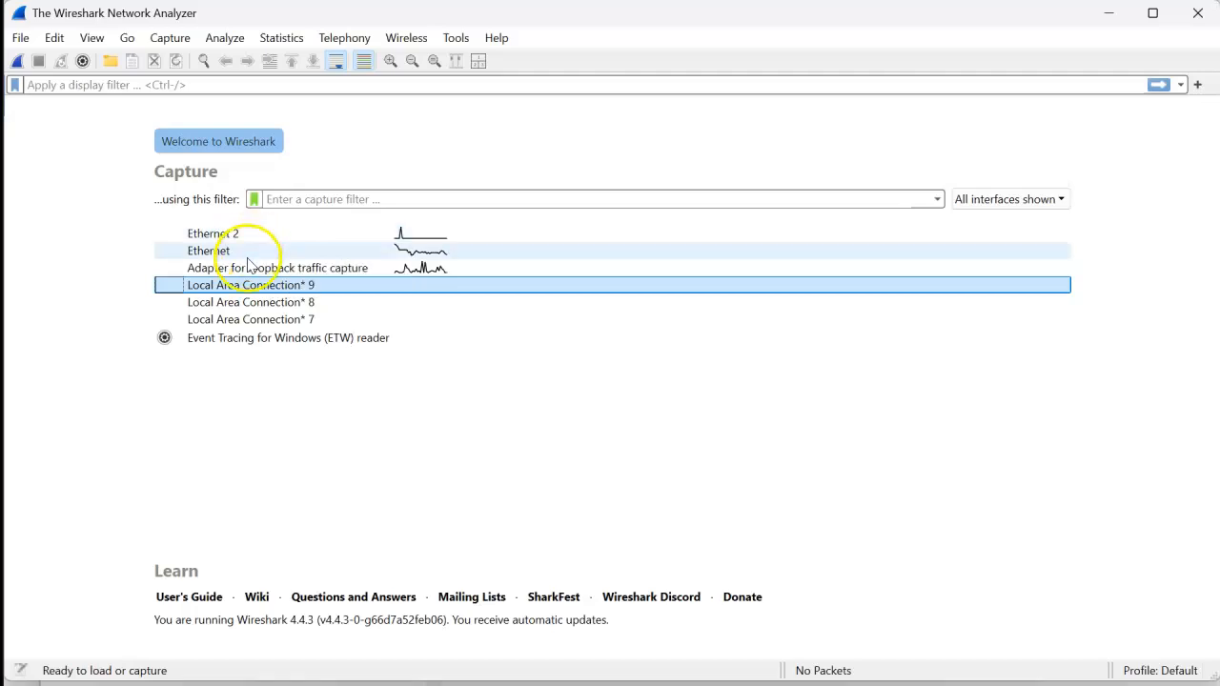
- Check the addresses of the Ethernet interface and start a packet capture on it
mouse_move(241, 254)
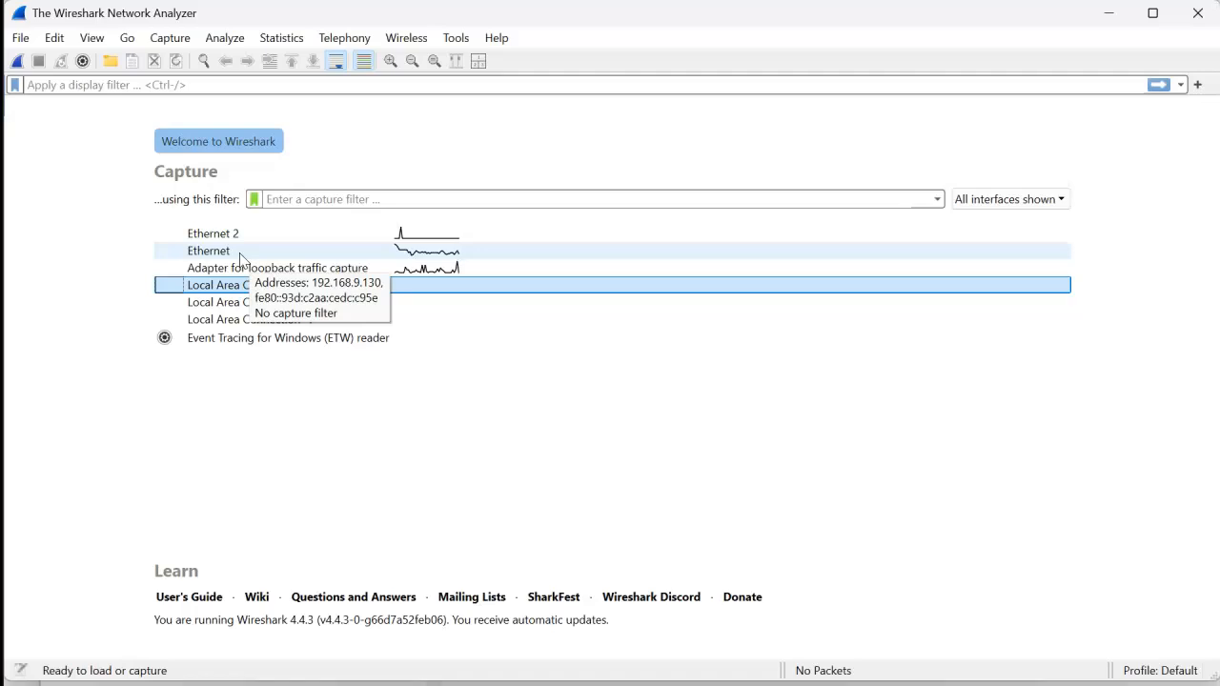
click(242, 255)
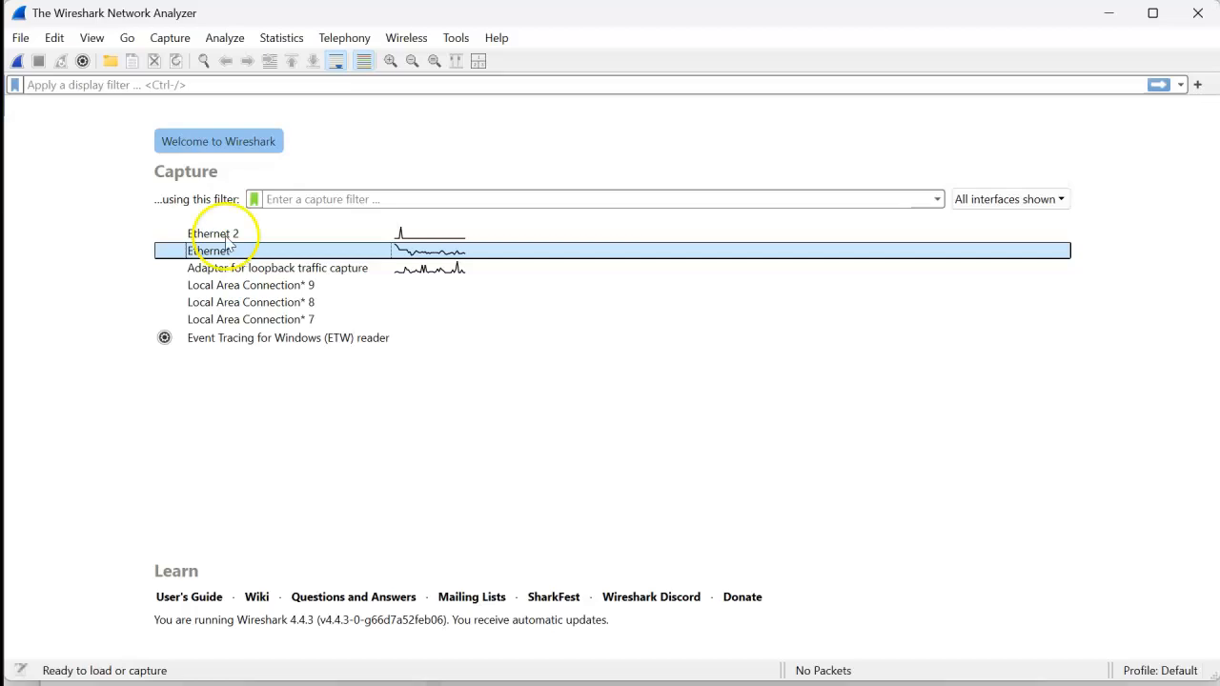
click(16, 62)
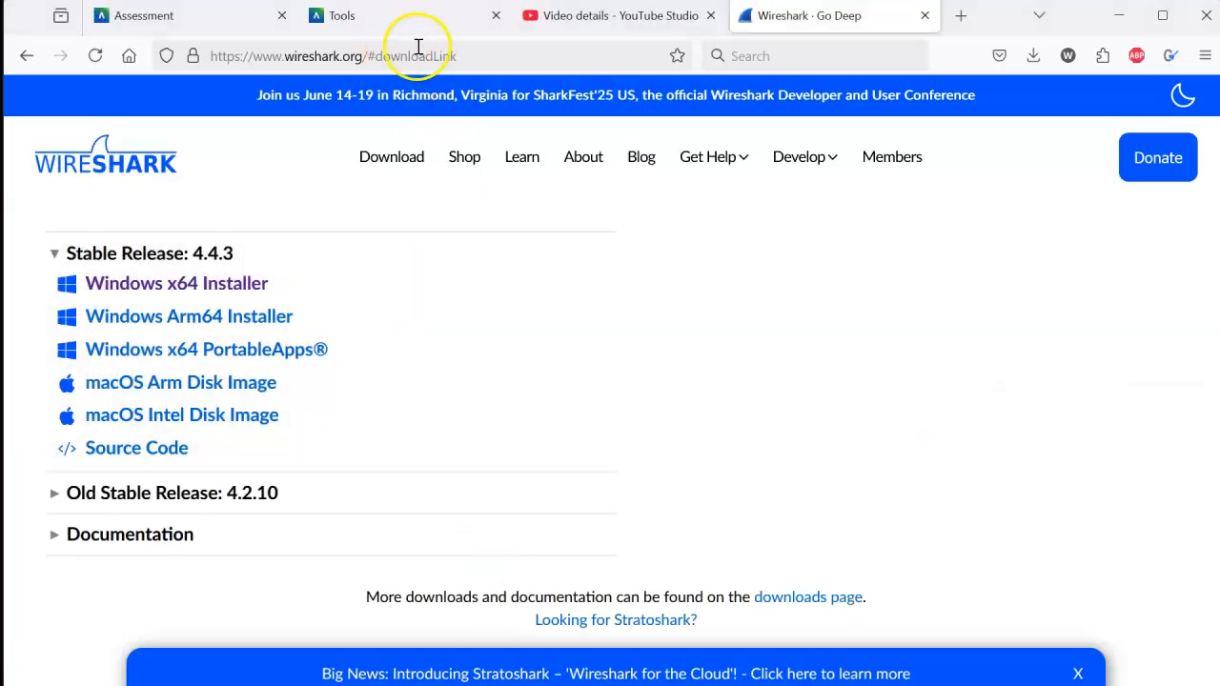
- Switch to the Firefox browser and load google.com to generate network traffic for the capture
click(455, 54)
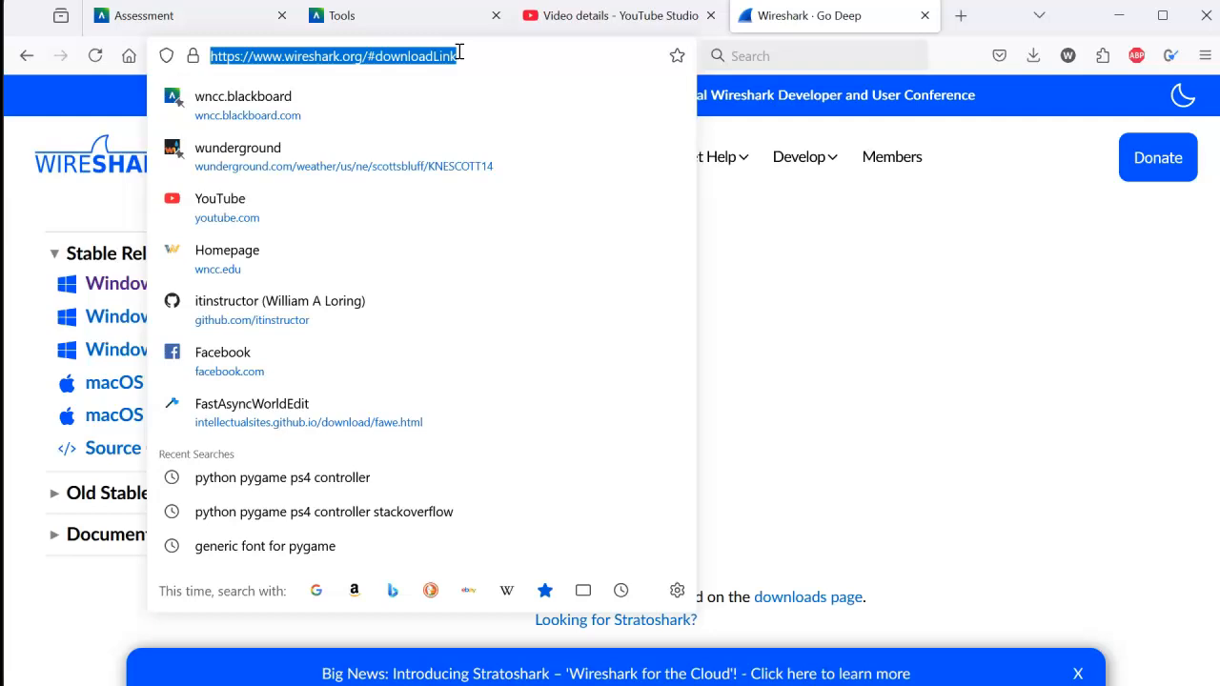
text(google.com)
key(Return)
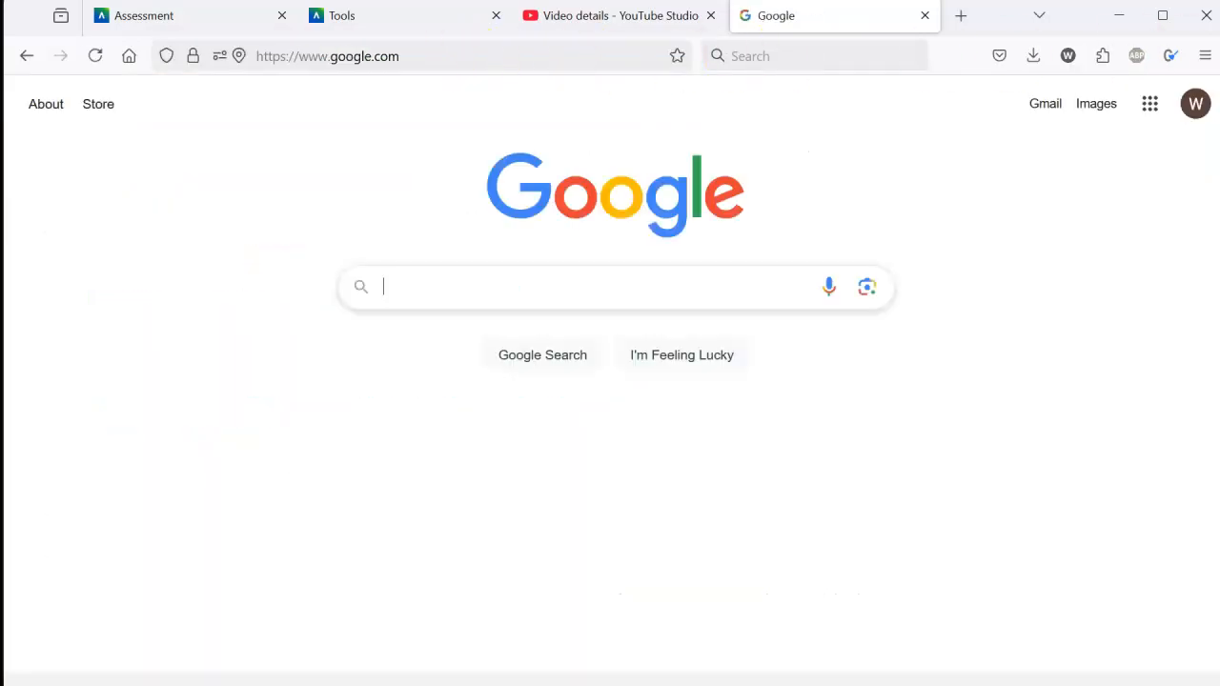
- Return to Wireshark, stop the Ethernet capture and look back through the captured packets
click(1114, 17)
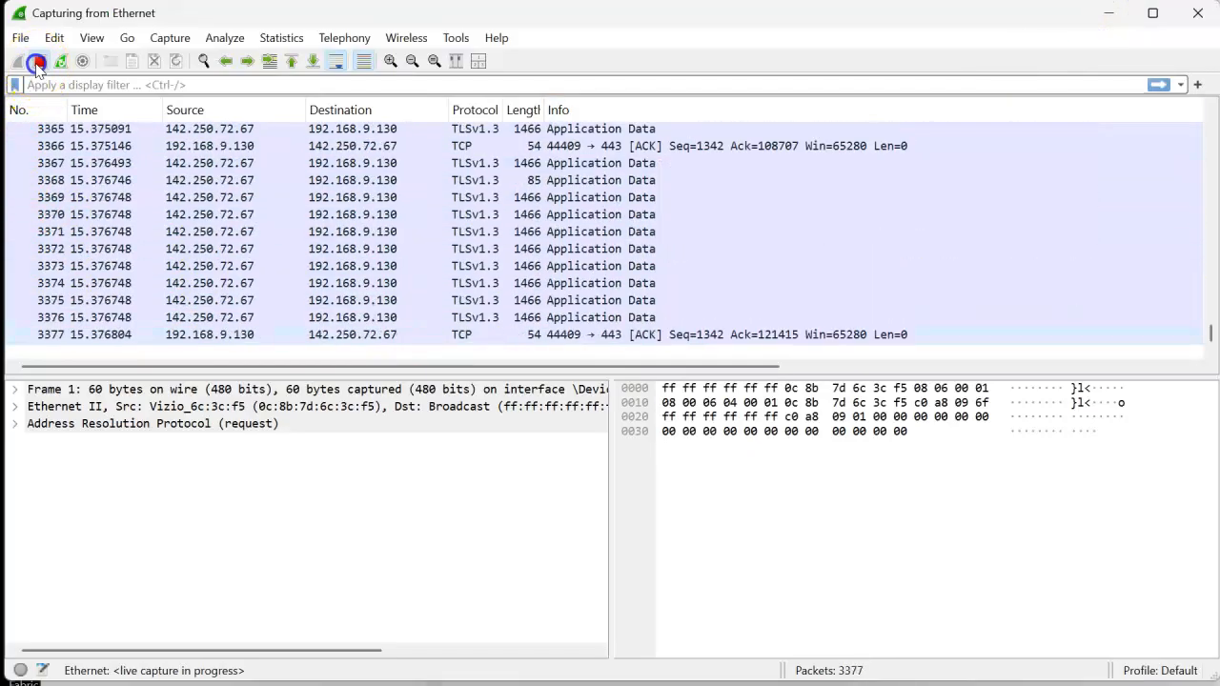
click(36, 62)
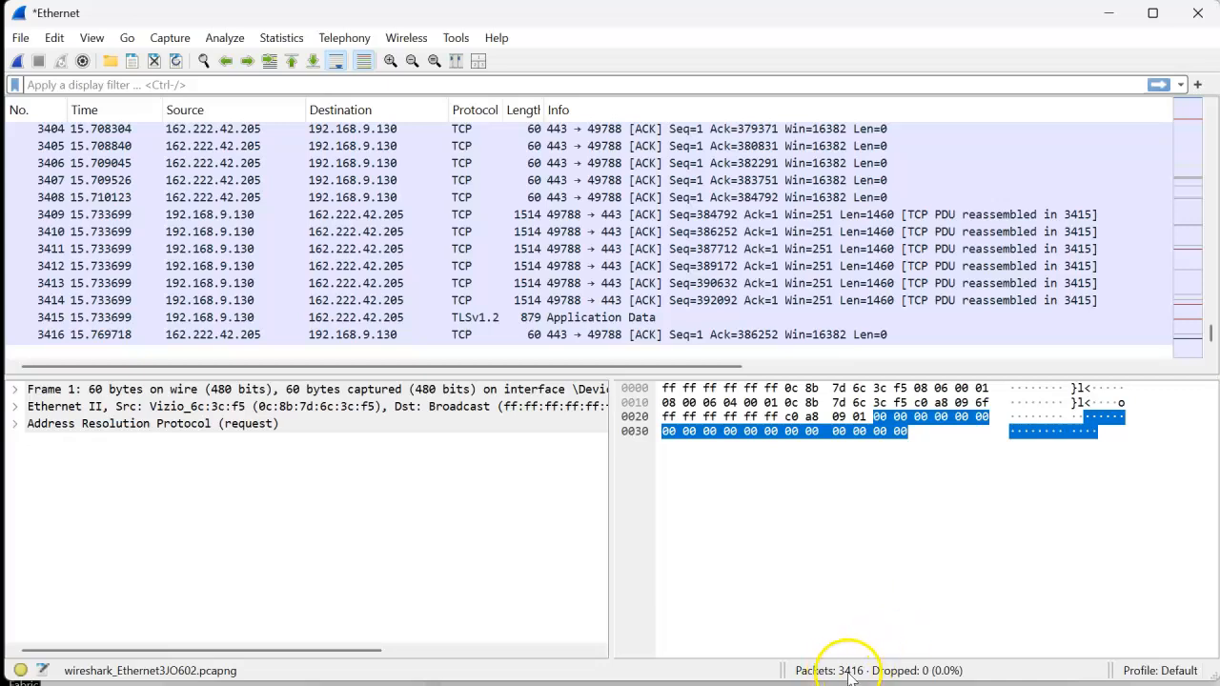
scroll(549, 219, up, 10)
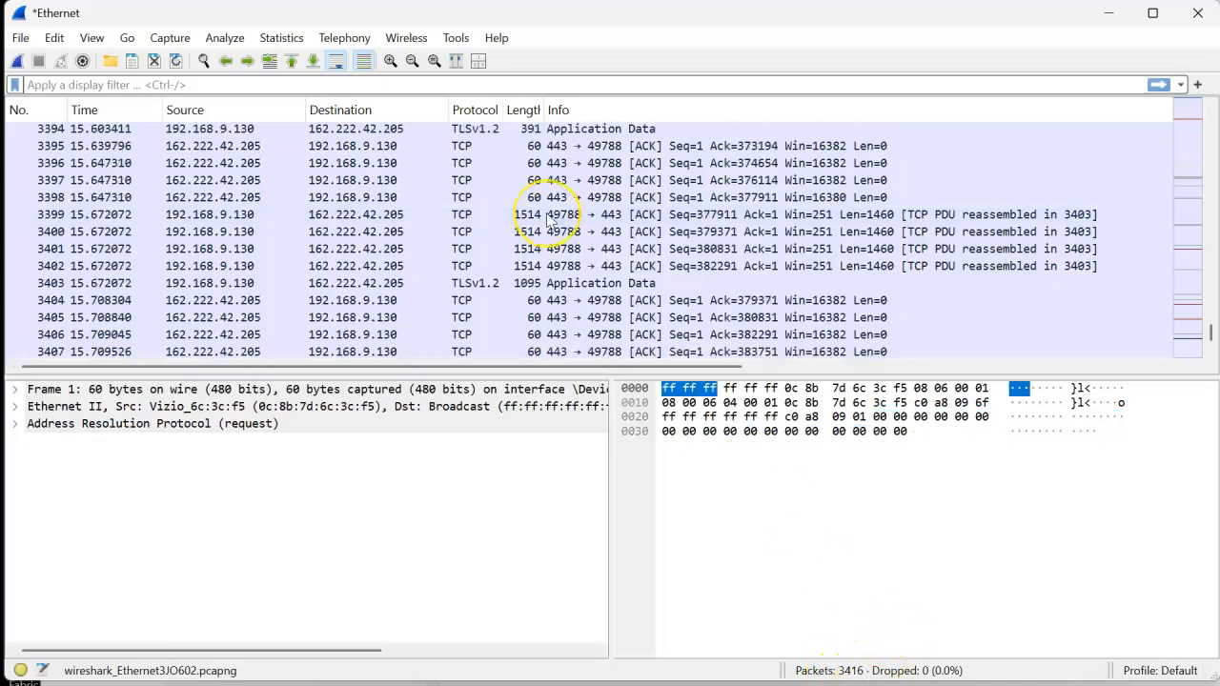
scroll(549, 219, up, 10)
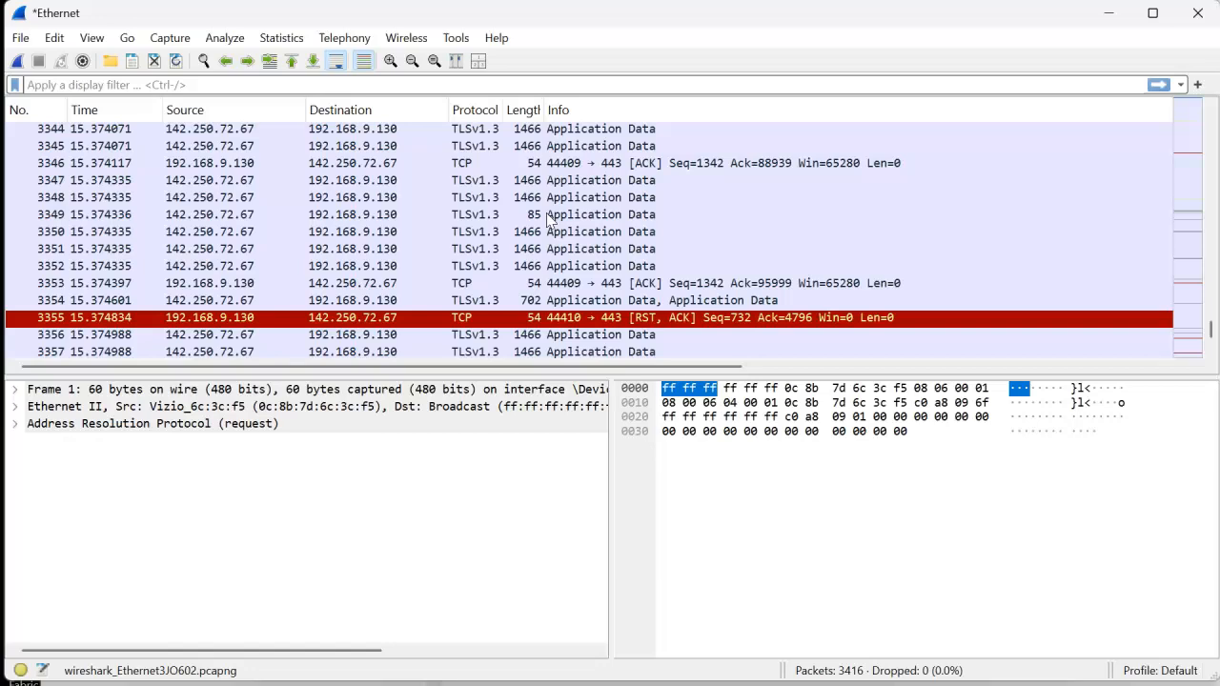
scroll(549, 219, up, 20)
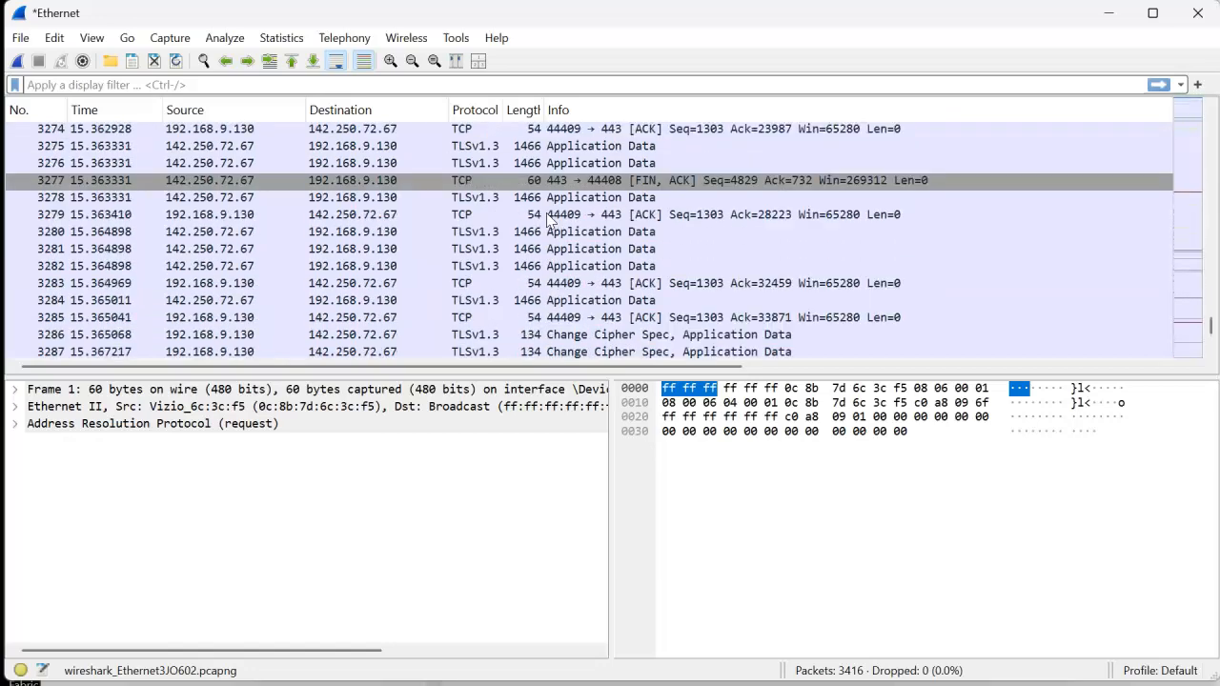
scroll(549, 219, up, 20)
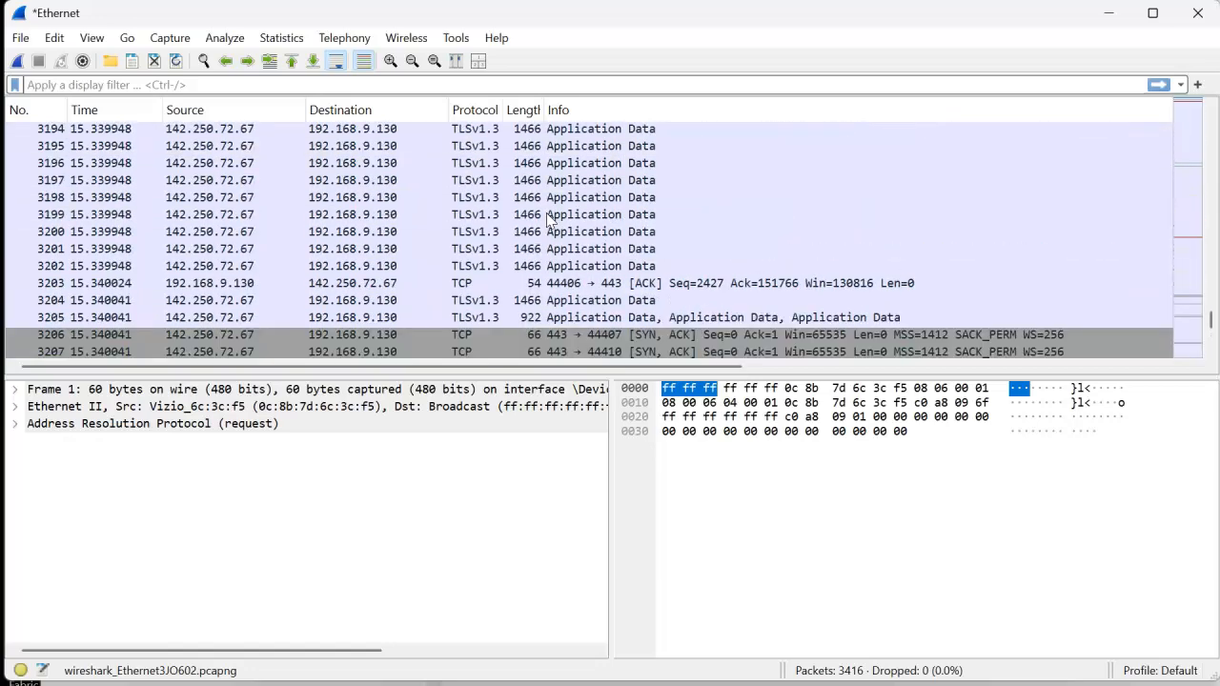
scroll(548, 219, up, 17)
scroll(549, 219, down, 3)
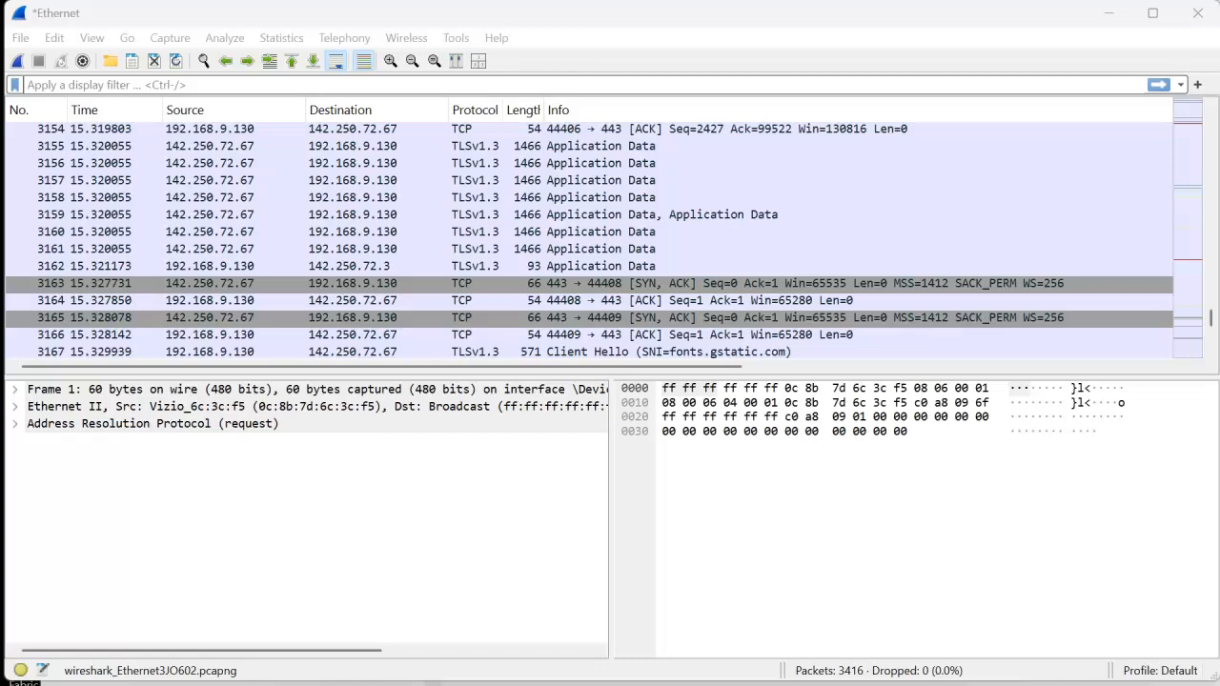
- Apply the display filter udp to the captured packets
click(107, 87)
text(UDP)
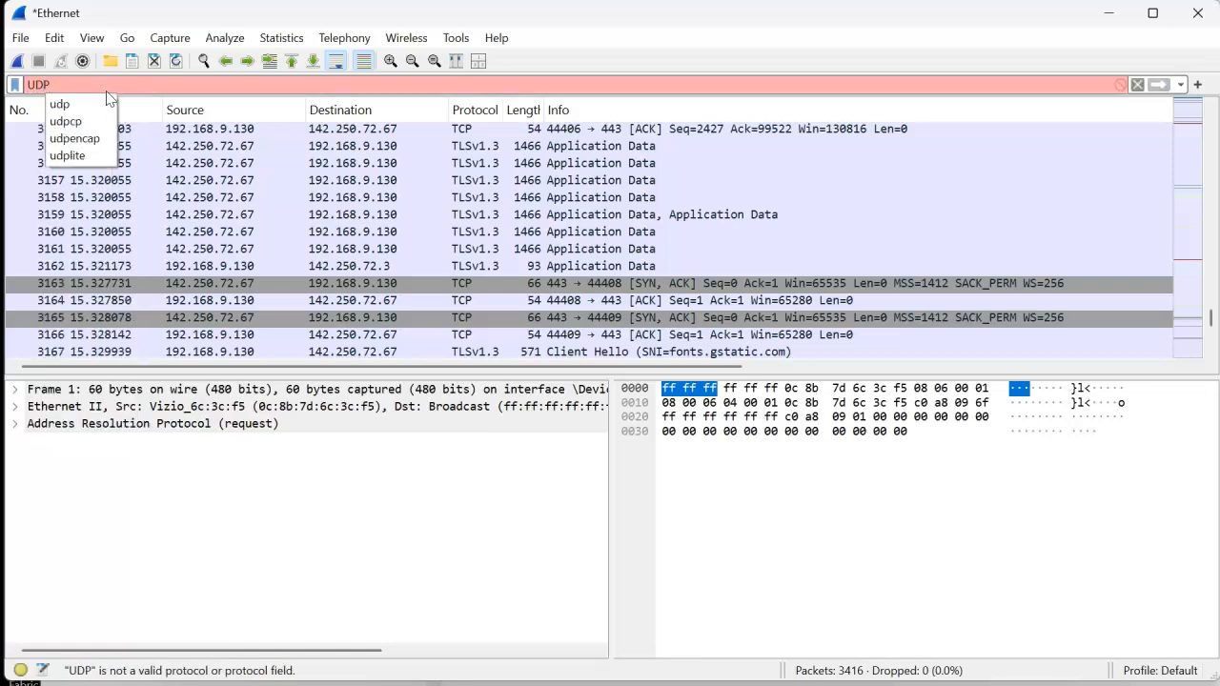
key(Return)
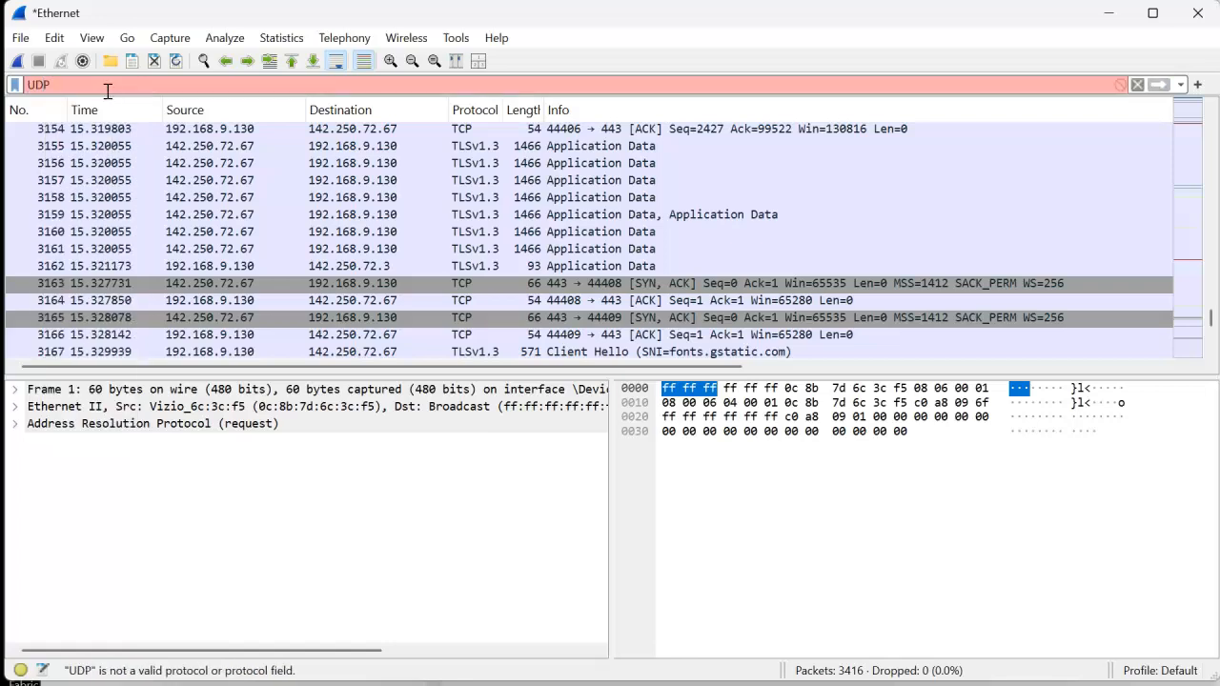
key(Return)
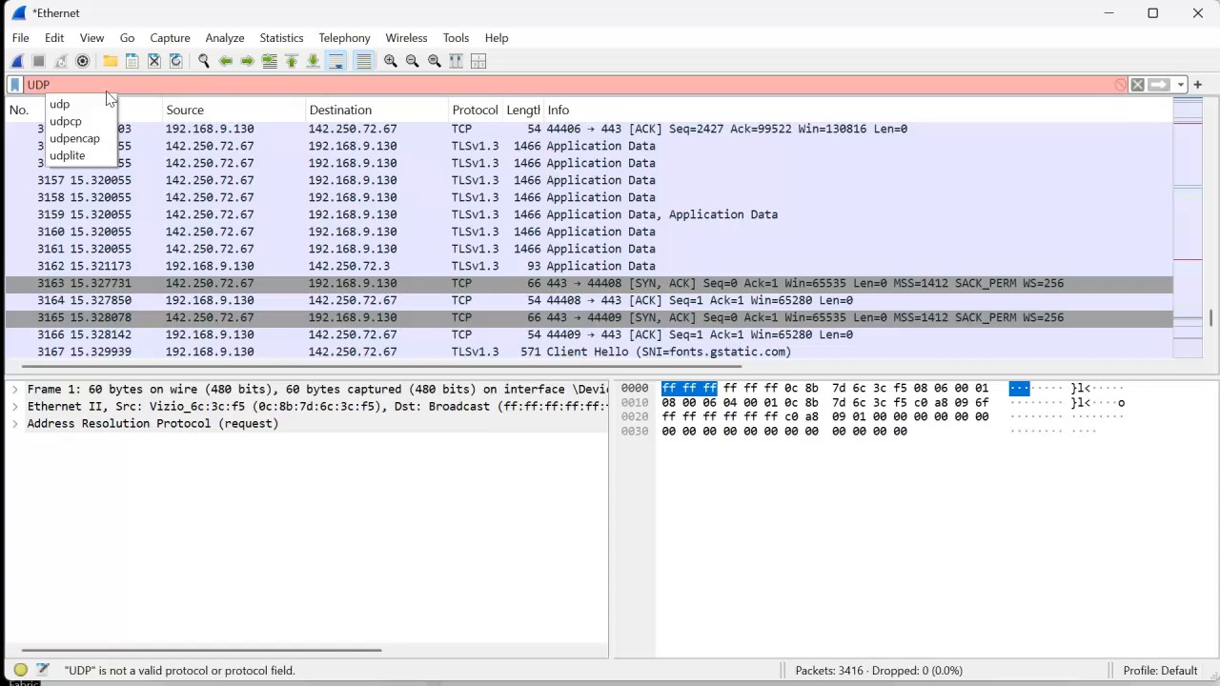
click(86, 102)
key(Return)
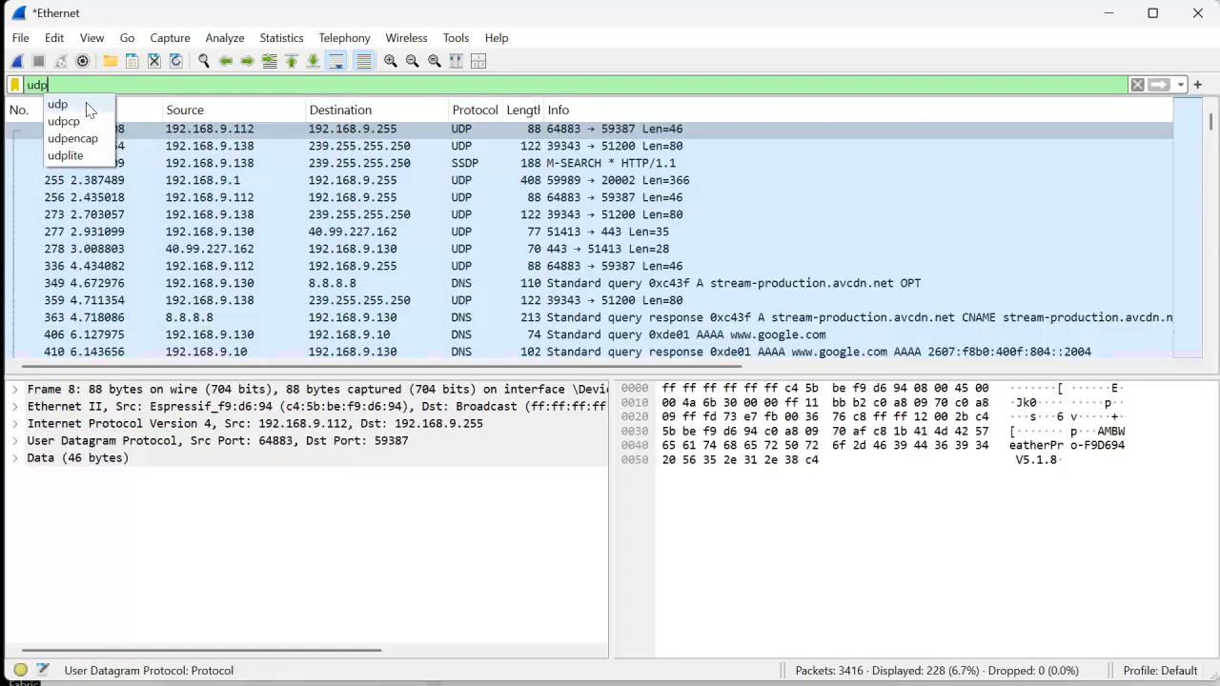
- Look through the UDP-filtered packets, examining their addresses, protocols and info entries
click(440, 201)
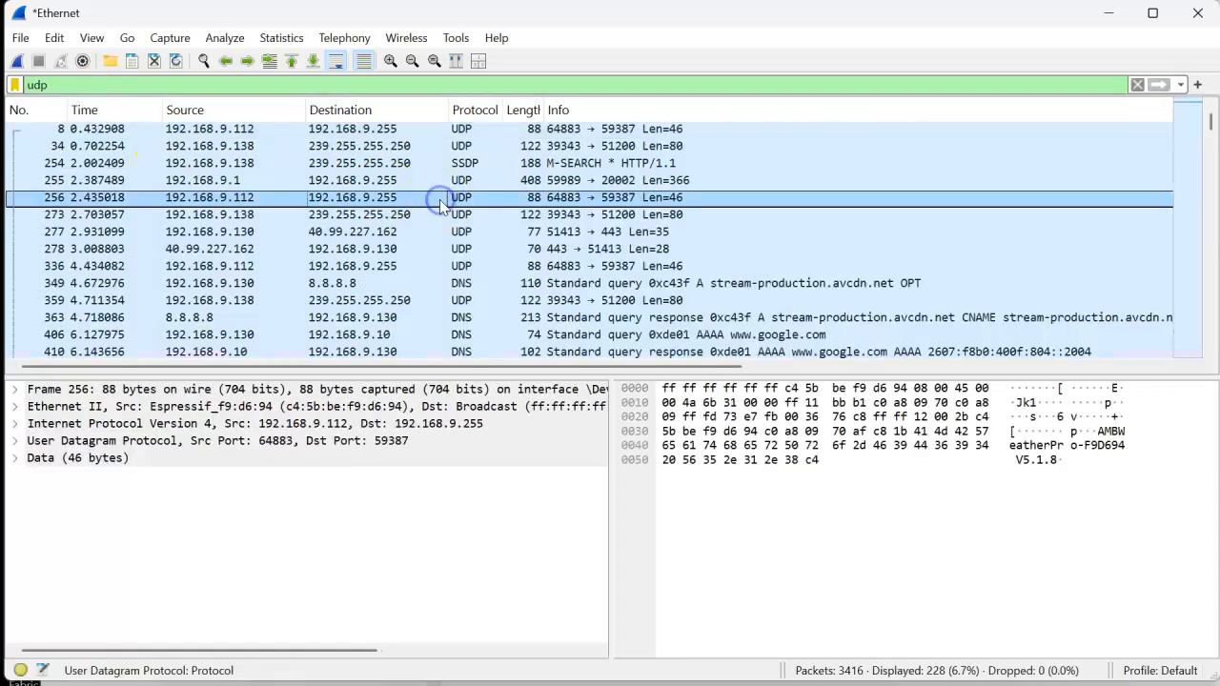
scroll(441, 205, down, 3)
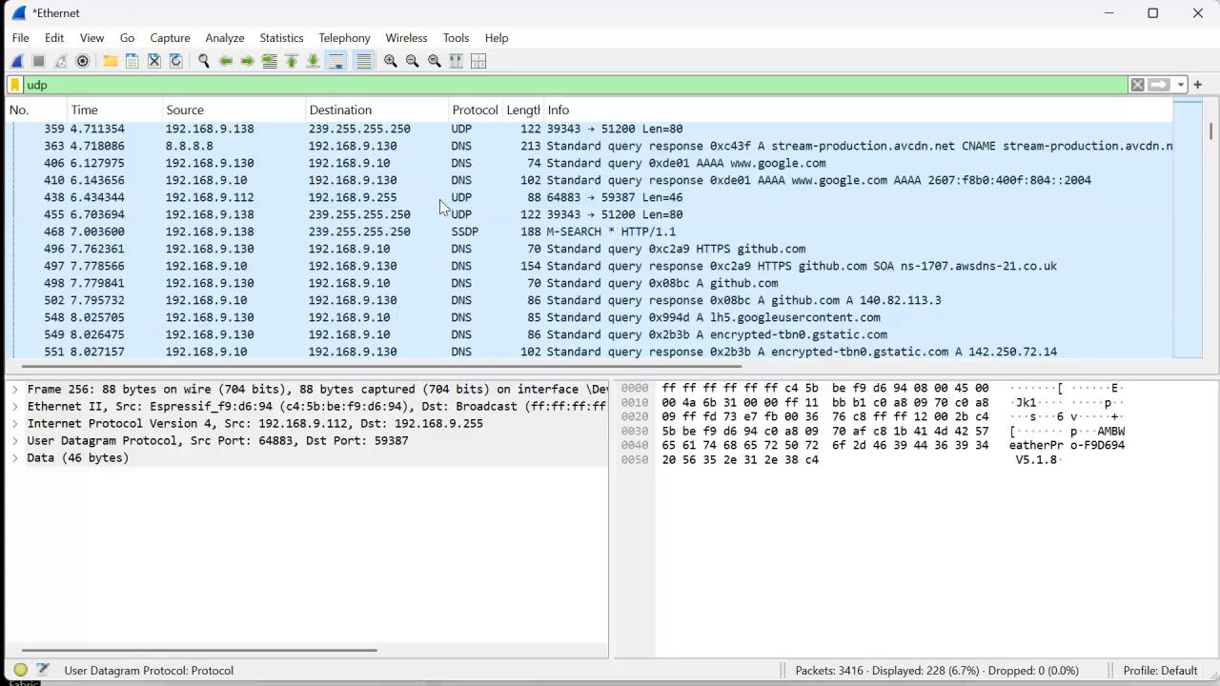
click(338, 190)
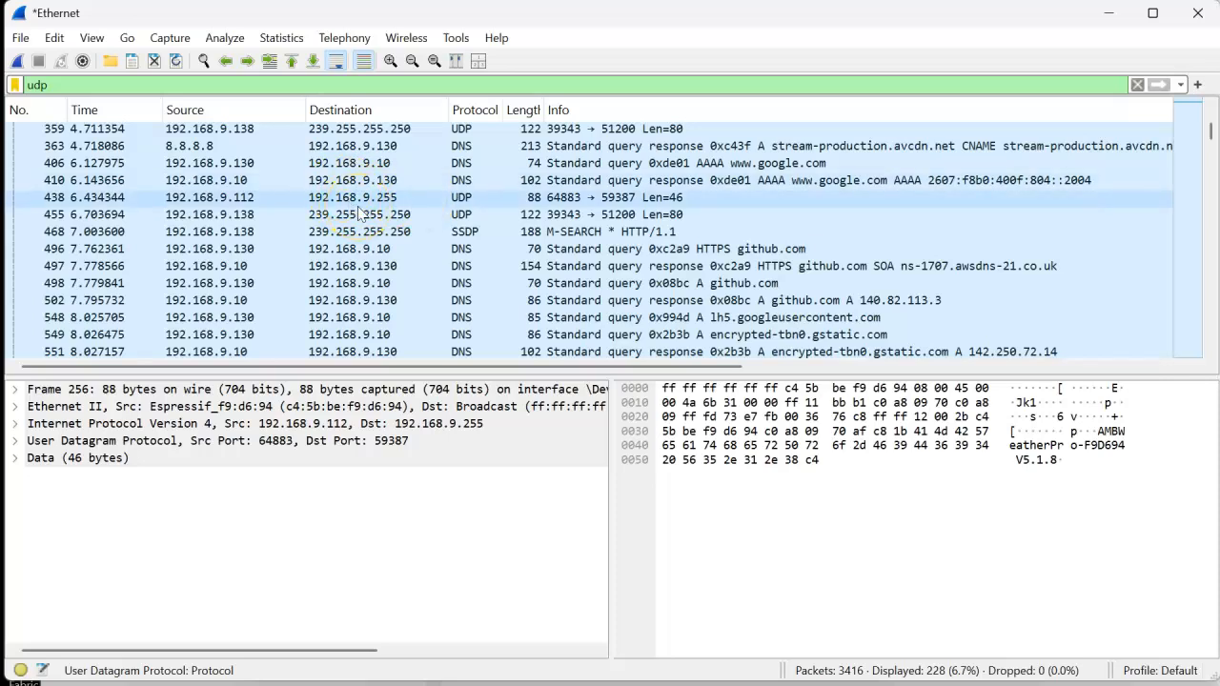
scroll(360, 211, down, 9)
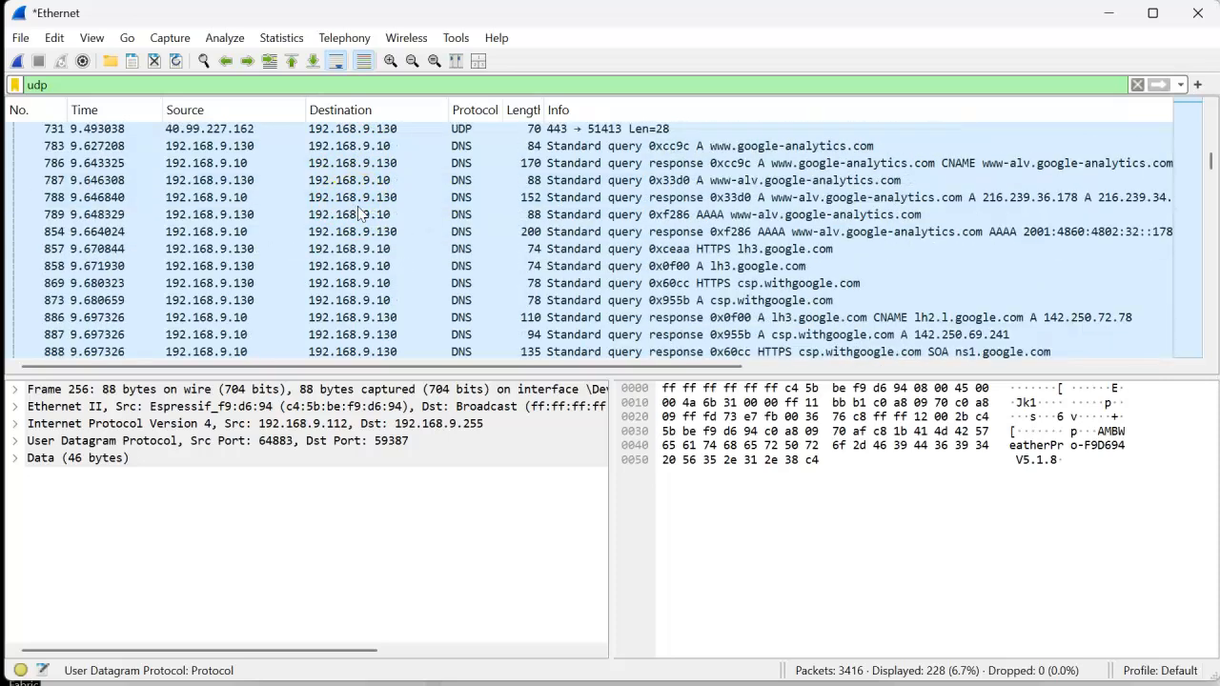
scroll(359, 212, down, 14)
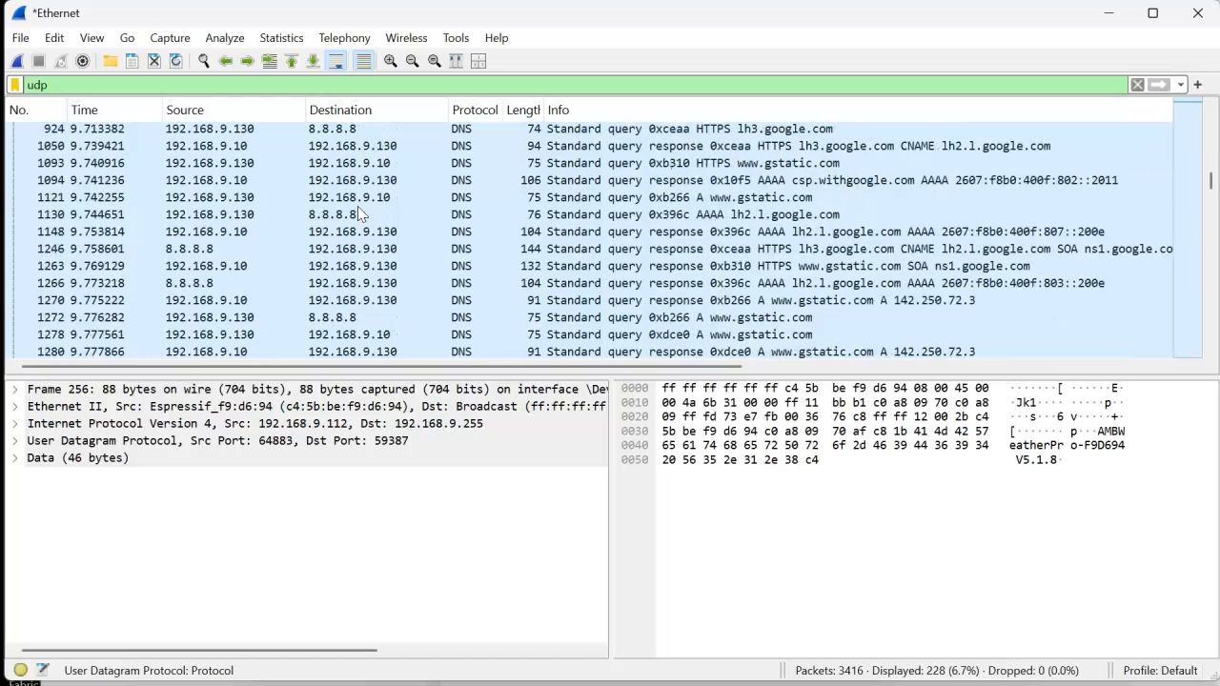
scroll(359, 211, down, 12)
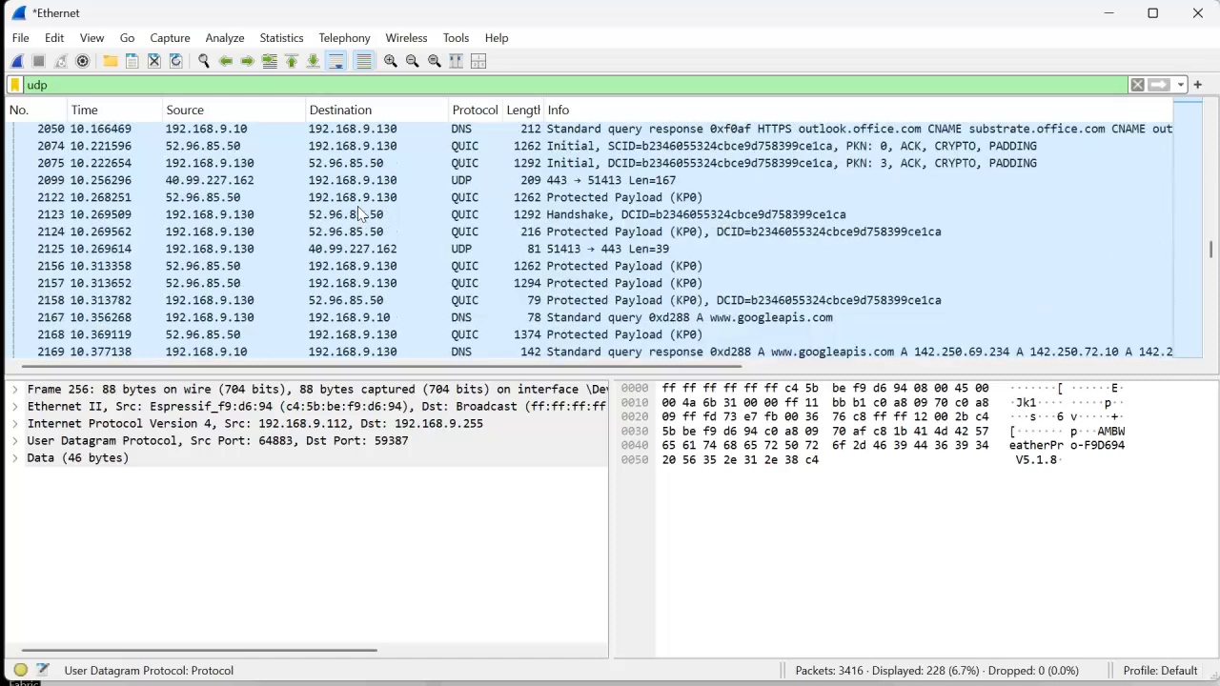
scroll(359, 212, down, 4)
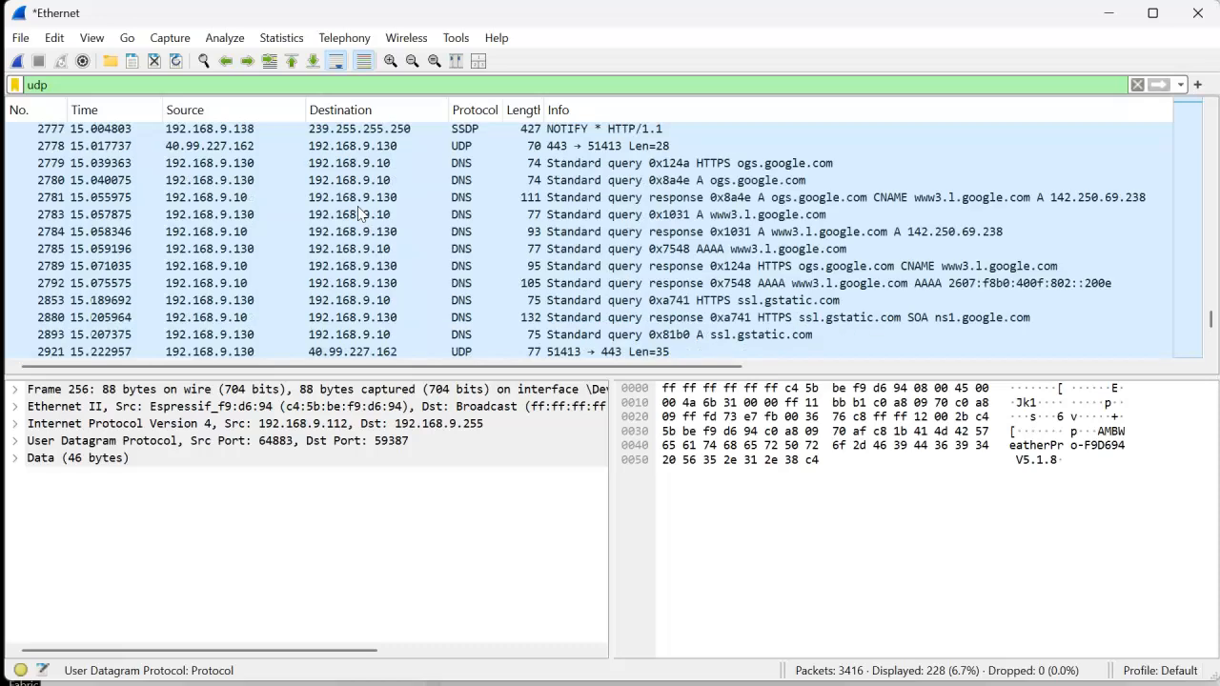
- Replace the display filter with http and look over the matching packets
click(77, 88)
key(ctrl+a)
text(https)
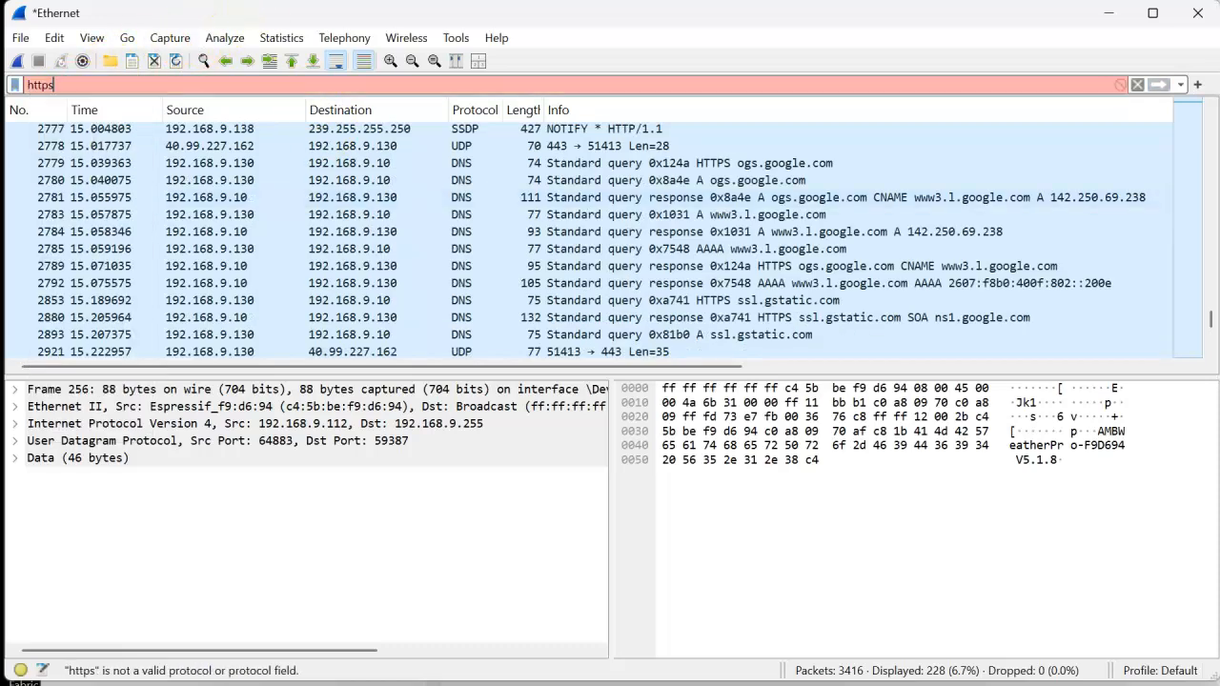
key(BackSpace)
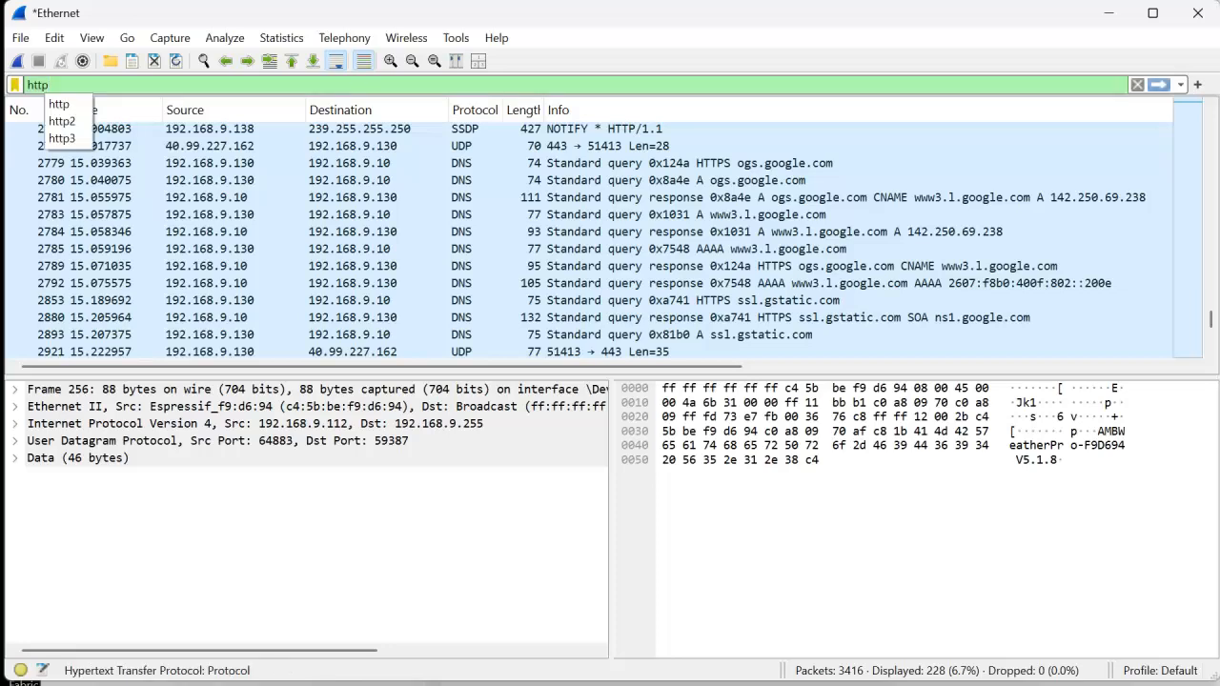
key(Return)
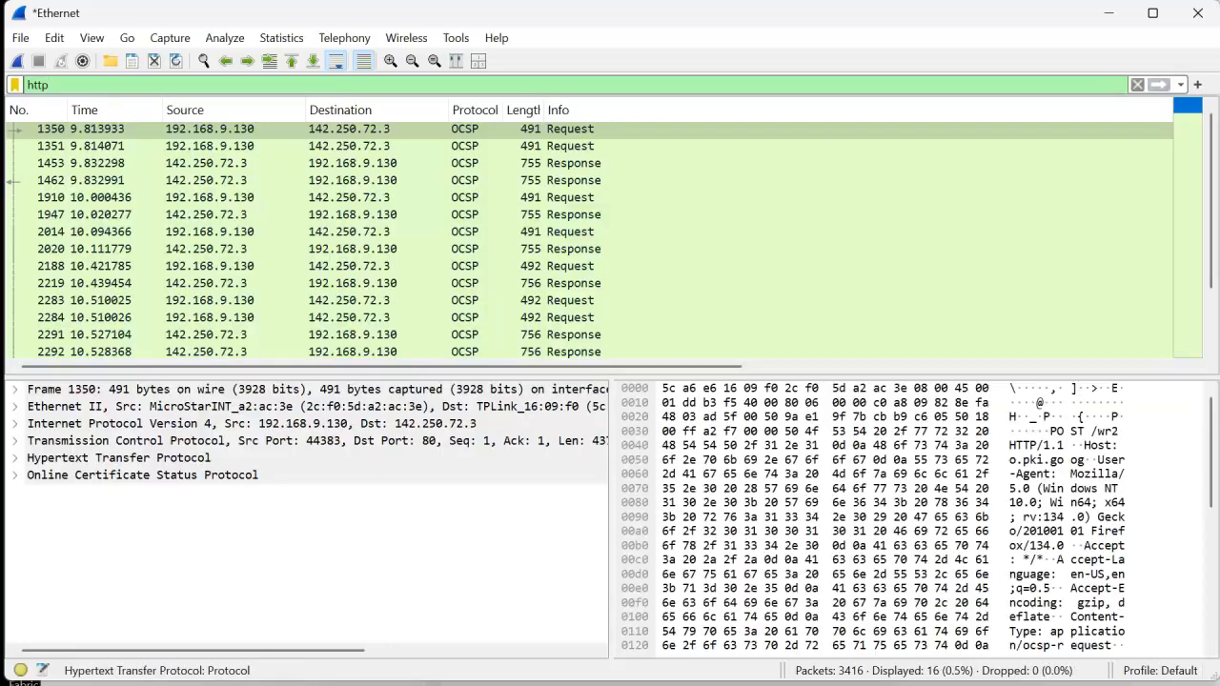
scroll(535, 195, down, 1)
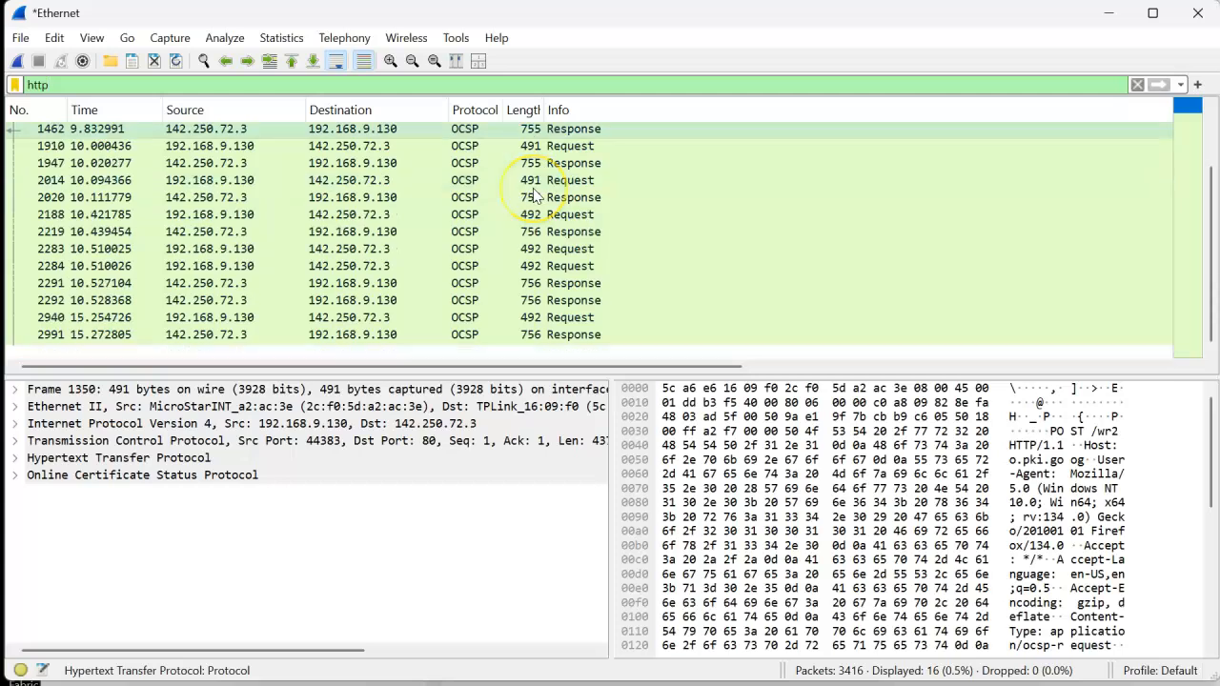
scroll(535, 195, up, 1)
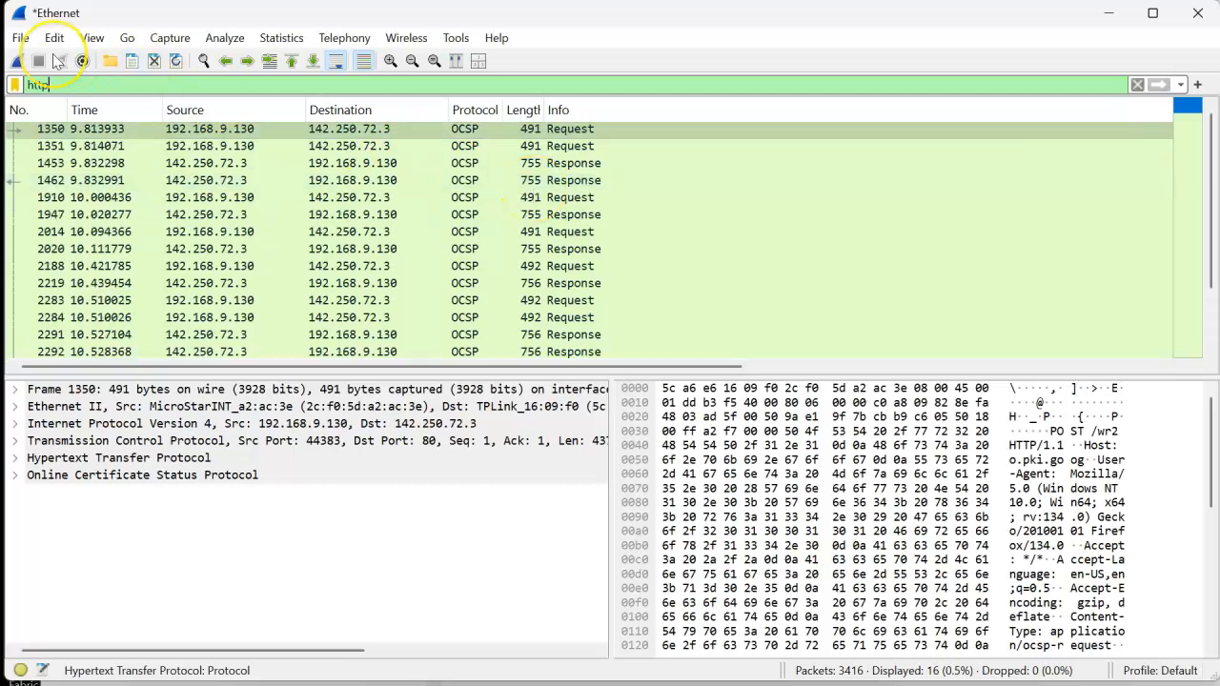
- Clear the display filter and return to the first packet of the full capture
key(BackSpace)
key(BackSpace)
key(BackSpace)
key(BackSpace)
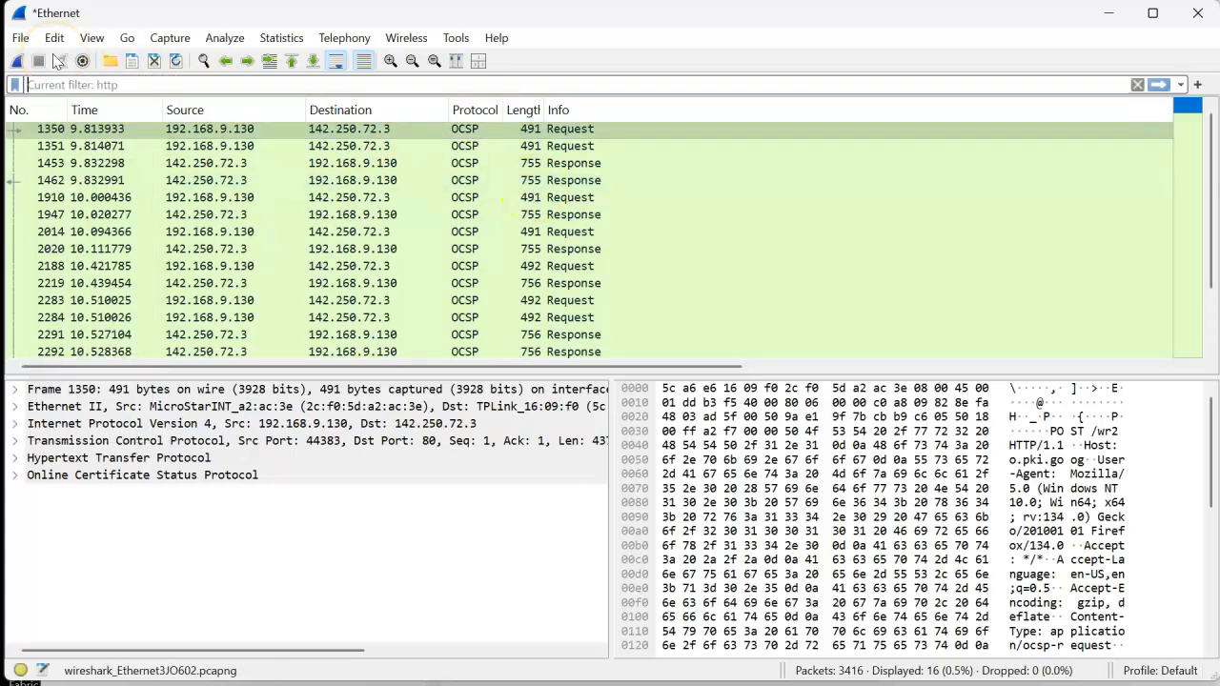
key(Return)
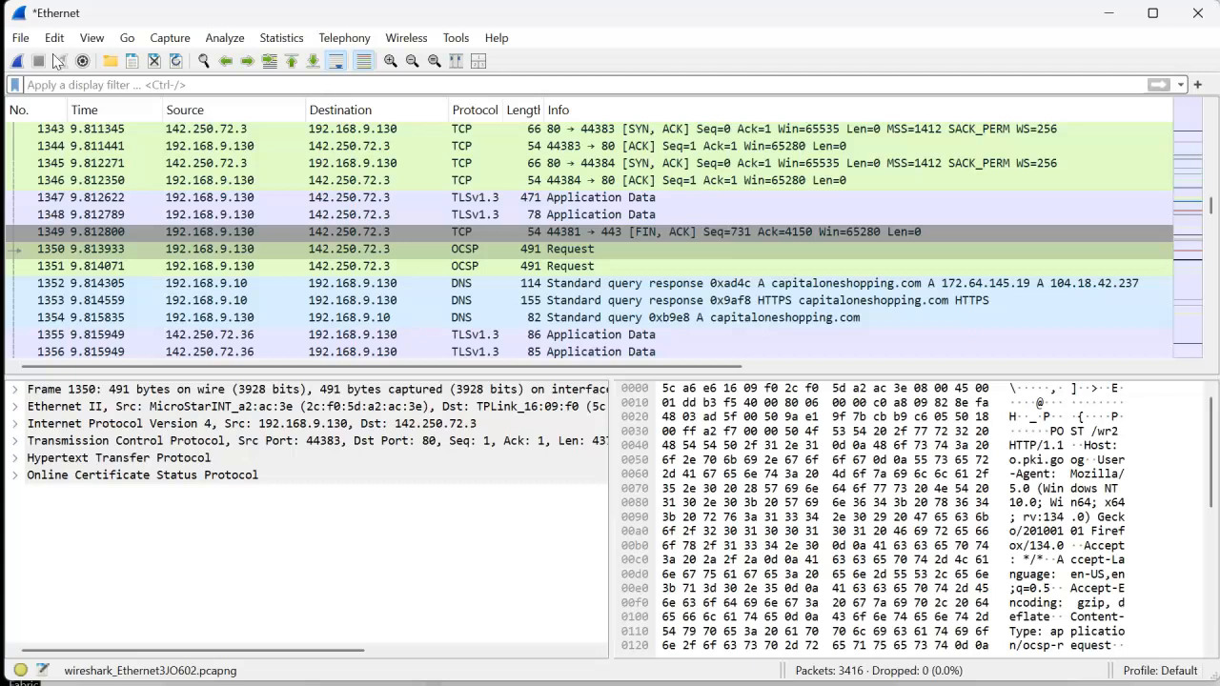
click(381, 200)
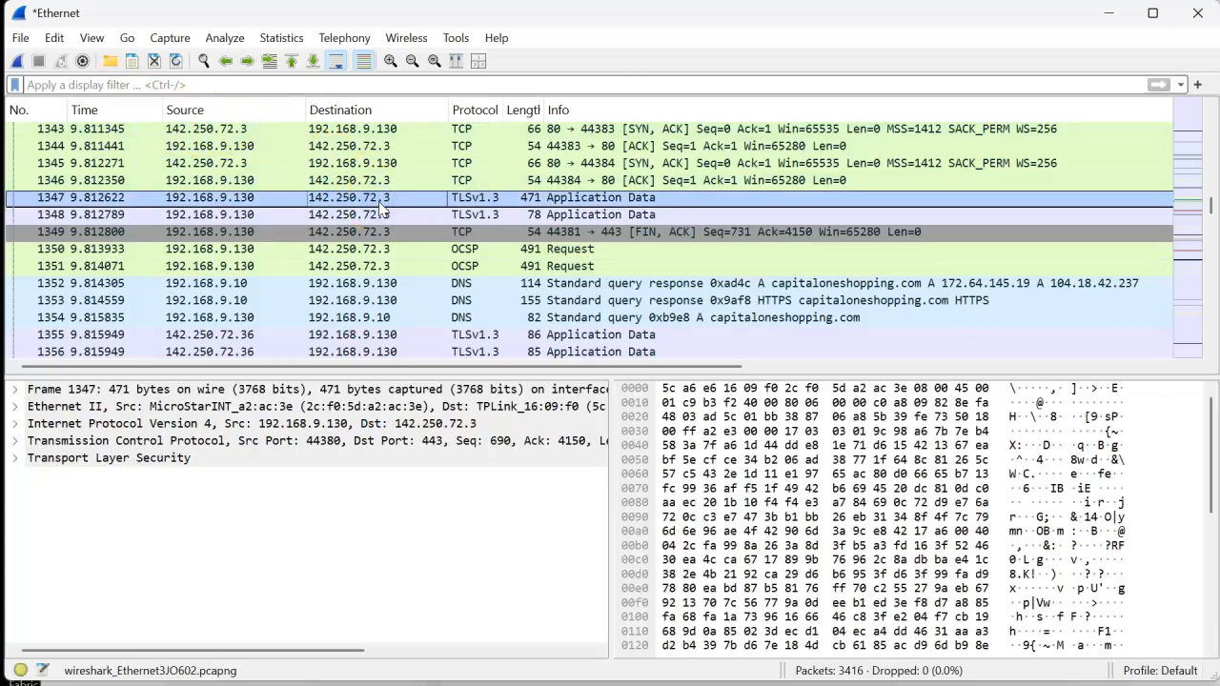
key(ctrl+Home)
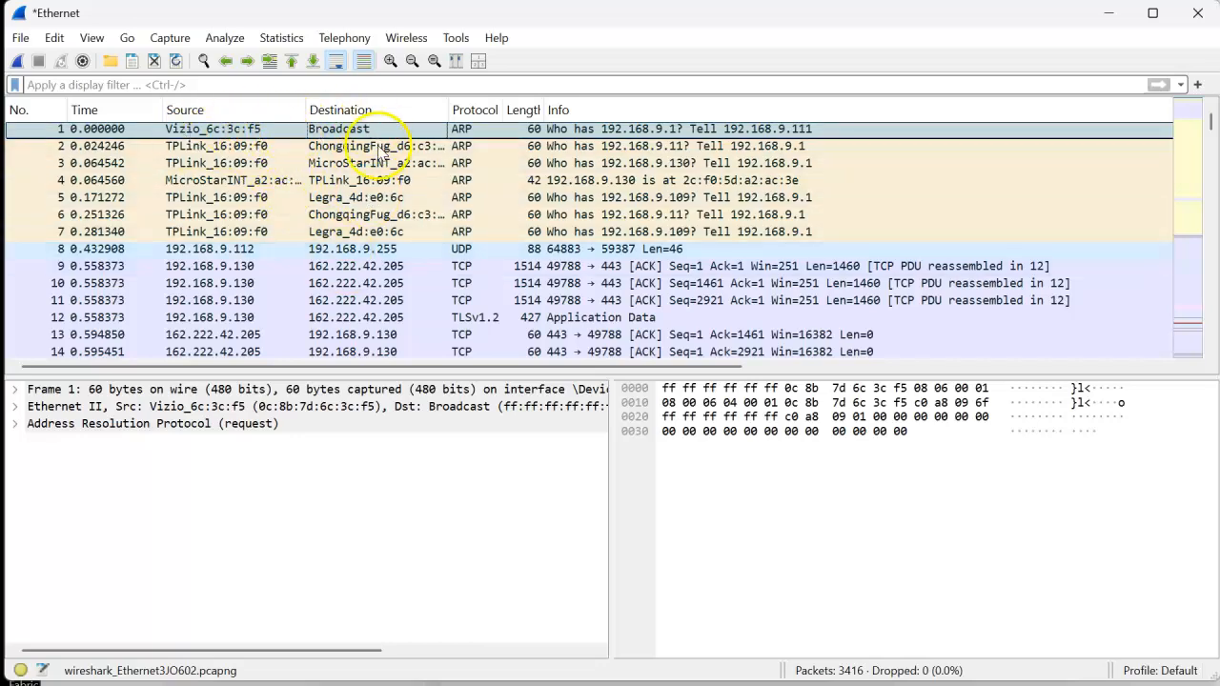
- Look through the SMB2 packets near the start of the capture and select packet 178 to view its details
scroll(398, 299, down, 3)
scroll(398, 298, down, 9)
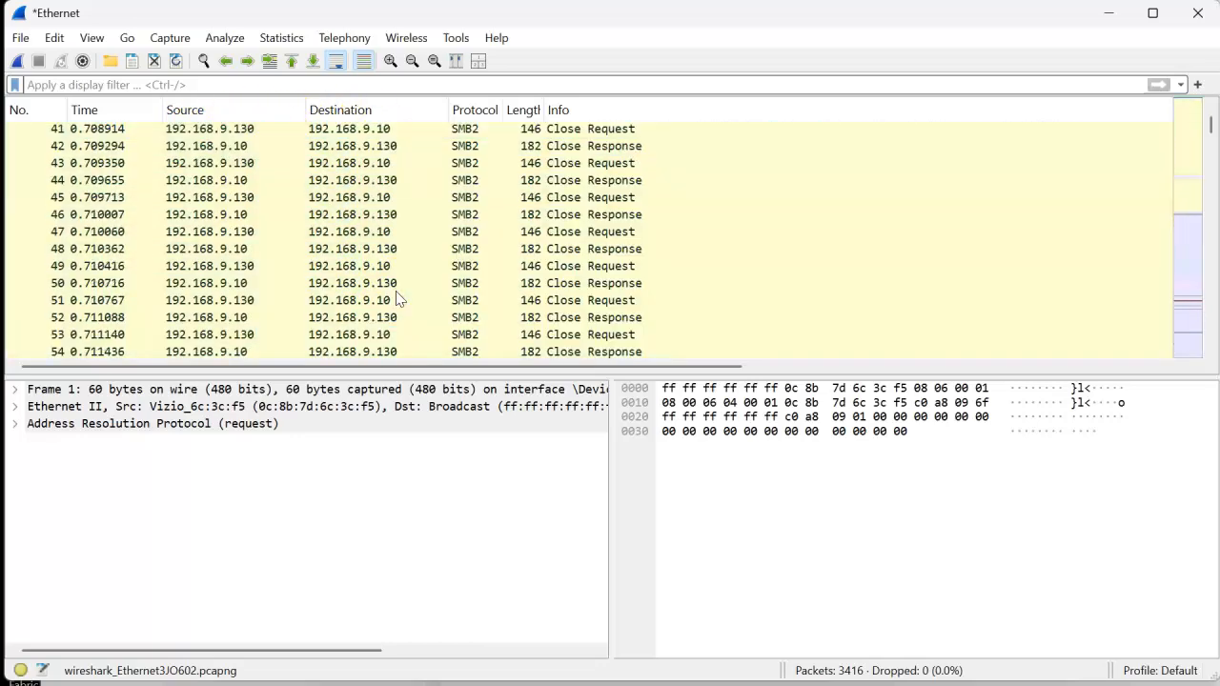
scroll(398, 299, down, 18)
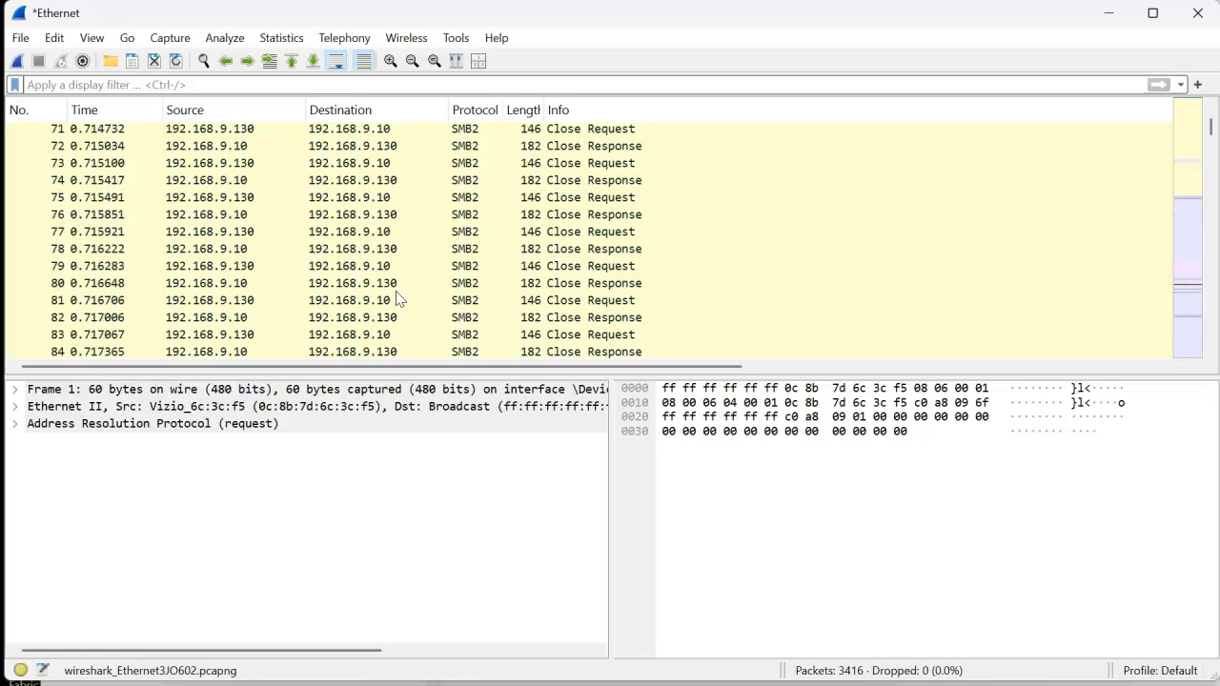
scroll(398, 299, down, 20)
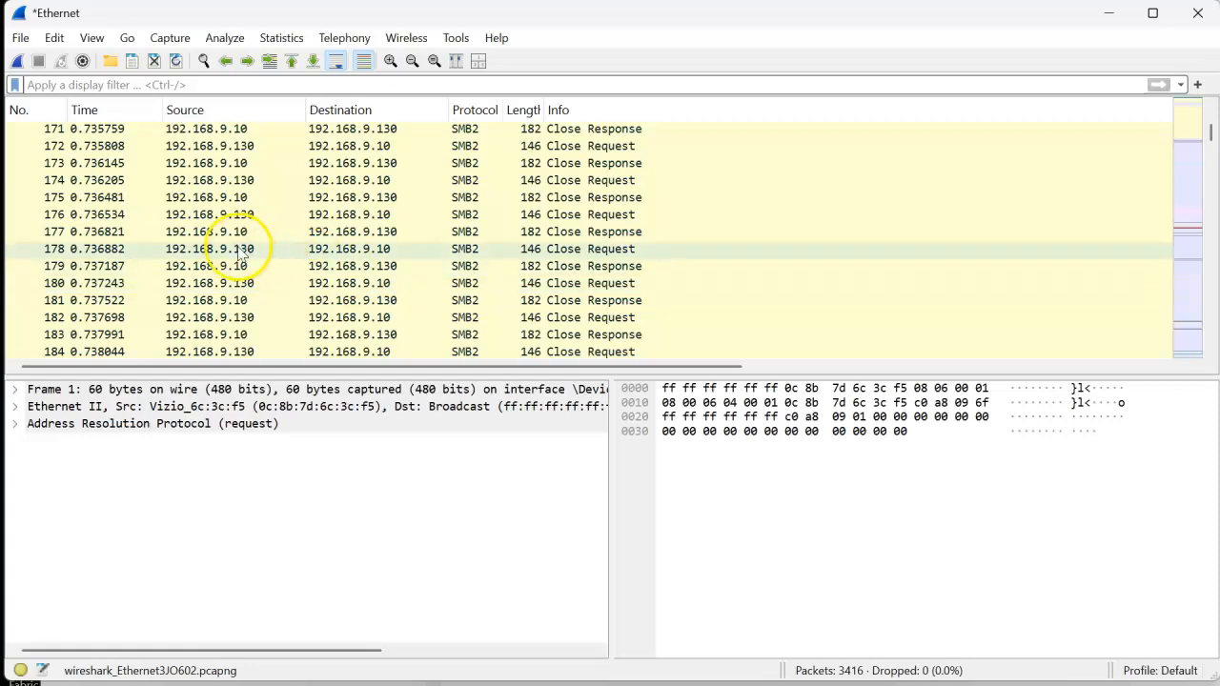
click(390, 262)
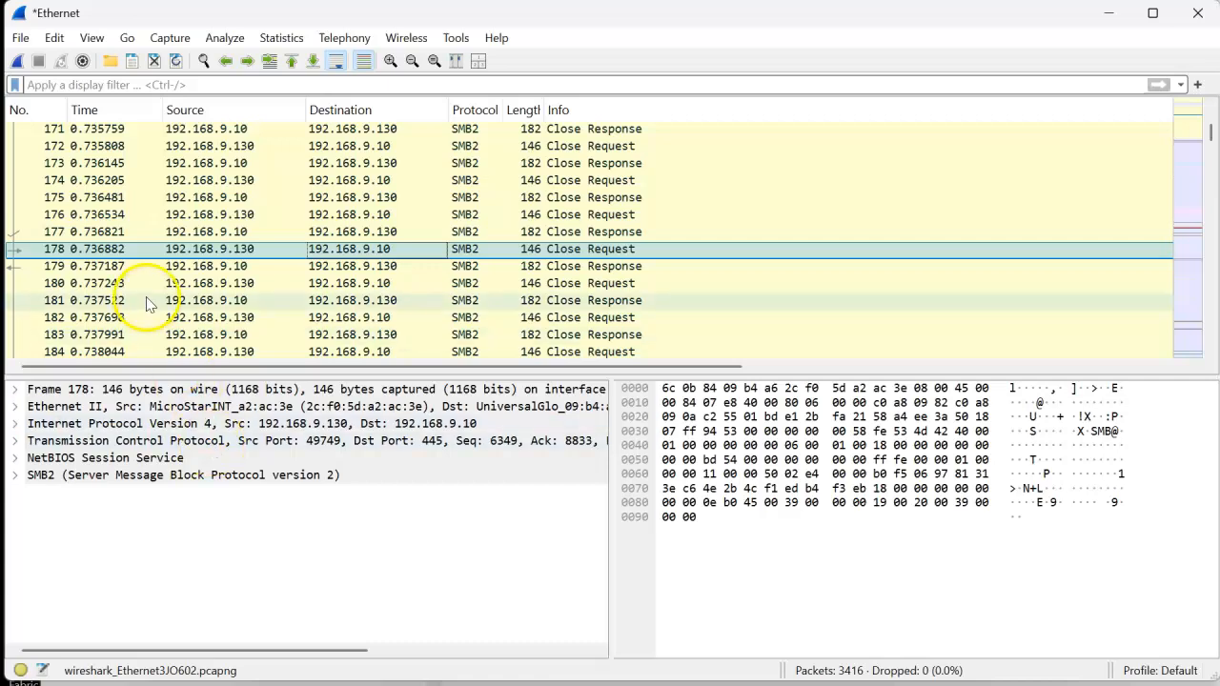
- Examine the packets beyond the SMB2 traffic, selecting packet 252 and comparing sources, destinations and protocols
scroll(245, 290, down, 20)
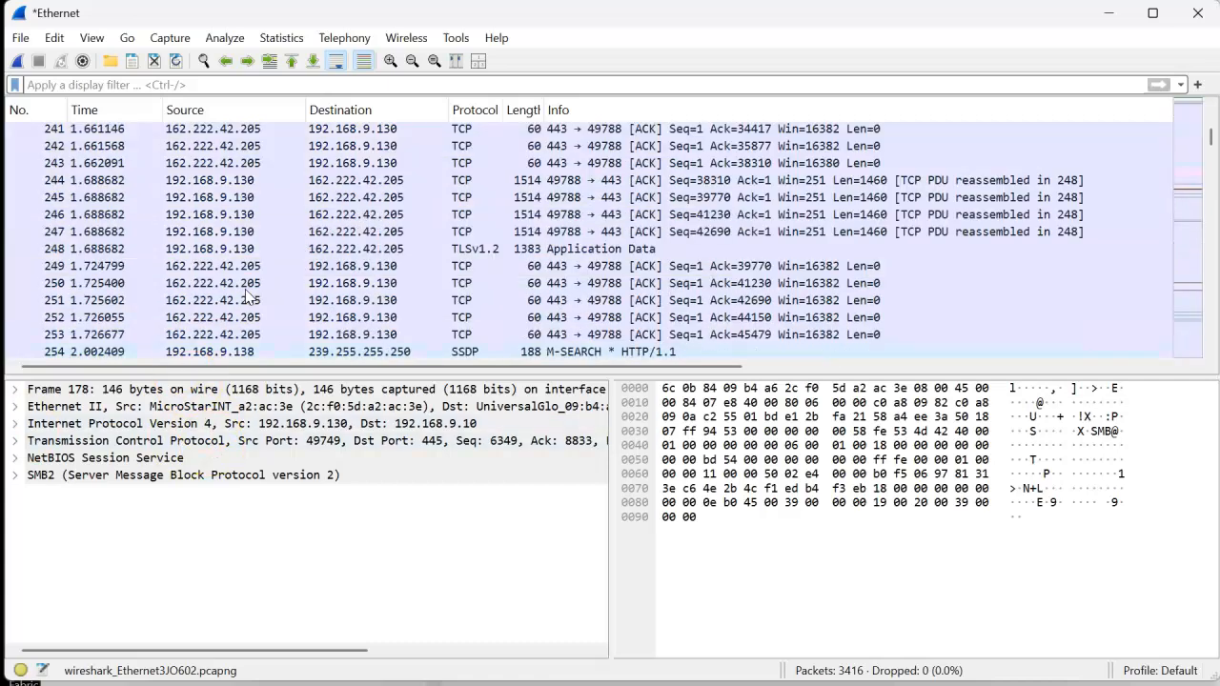
right_click(247, 290)
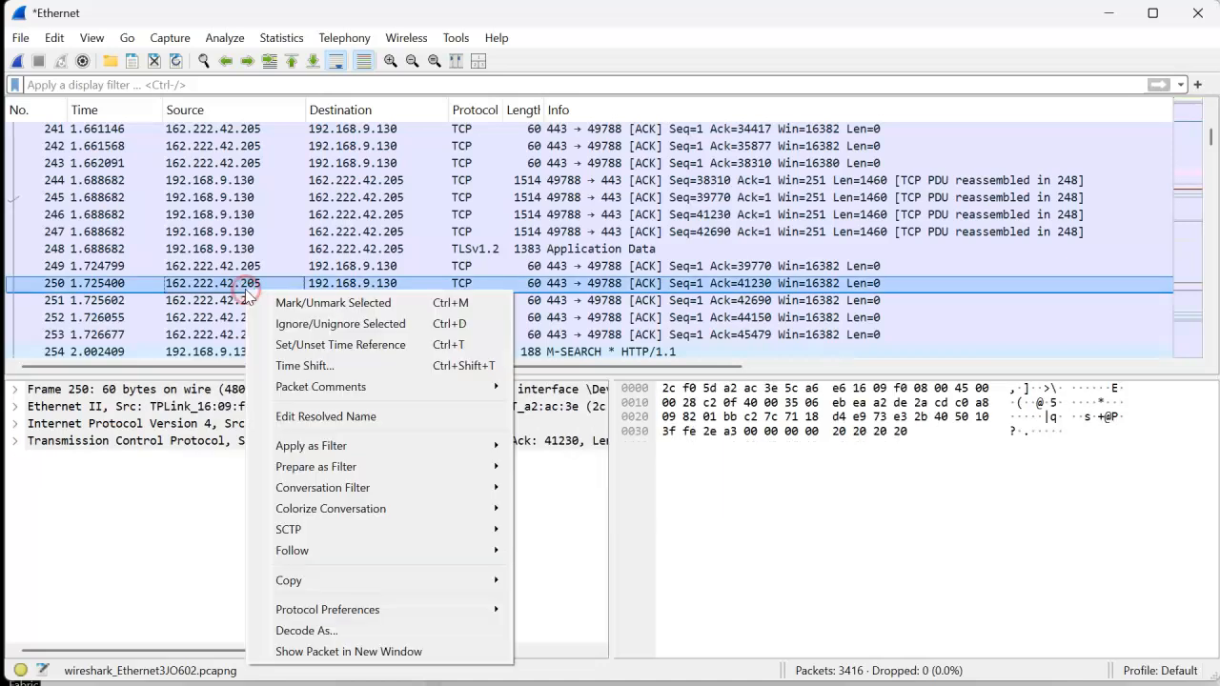
click(169, 317)
scroll(296, 304, down, 13)
scroll(297, 303, down, 13)
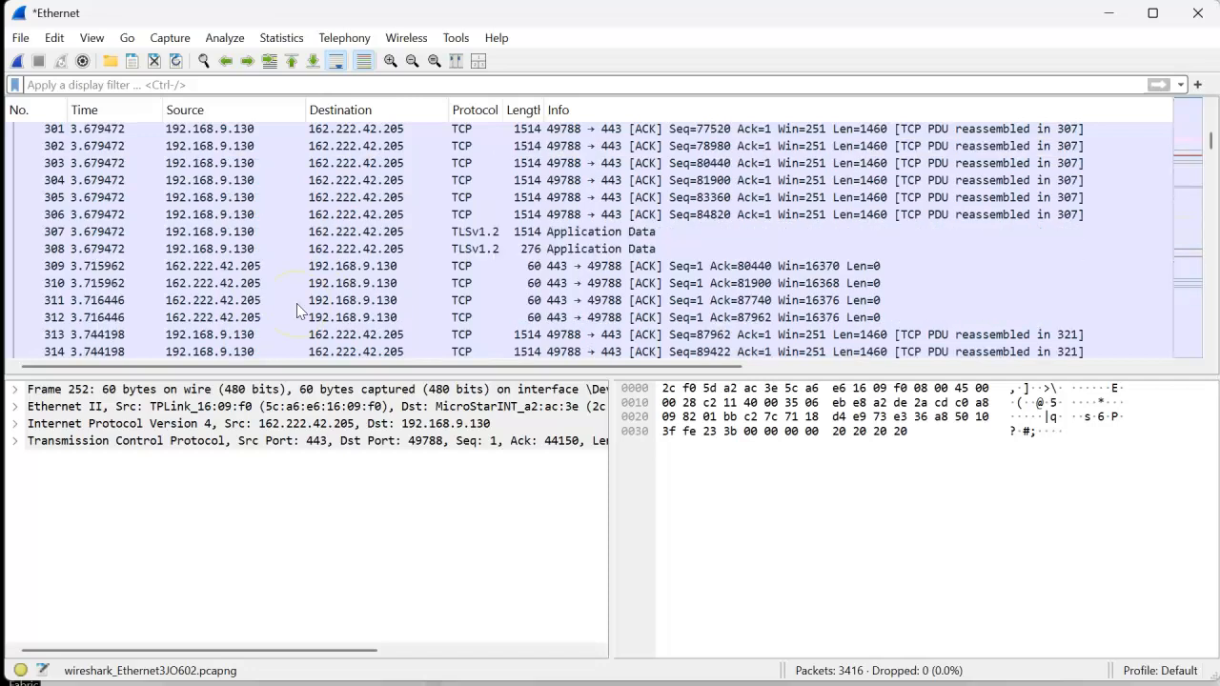
scroll(297, 307, down, 10)
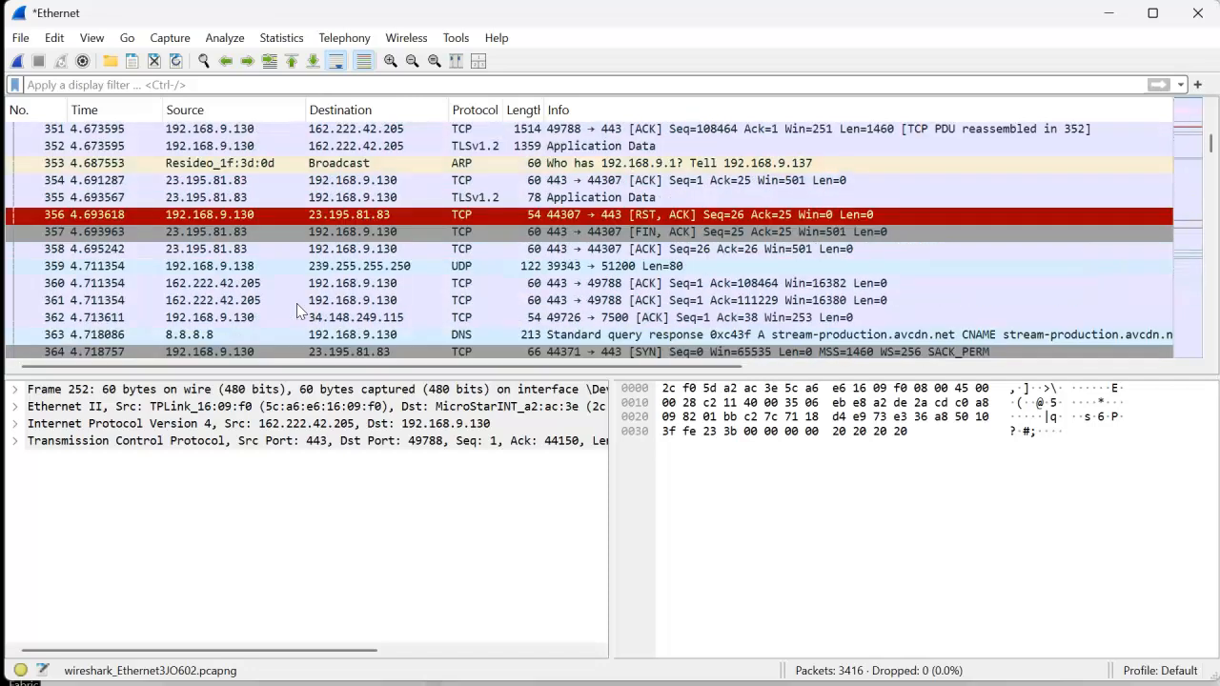
scroll(296, 303, down, 20)
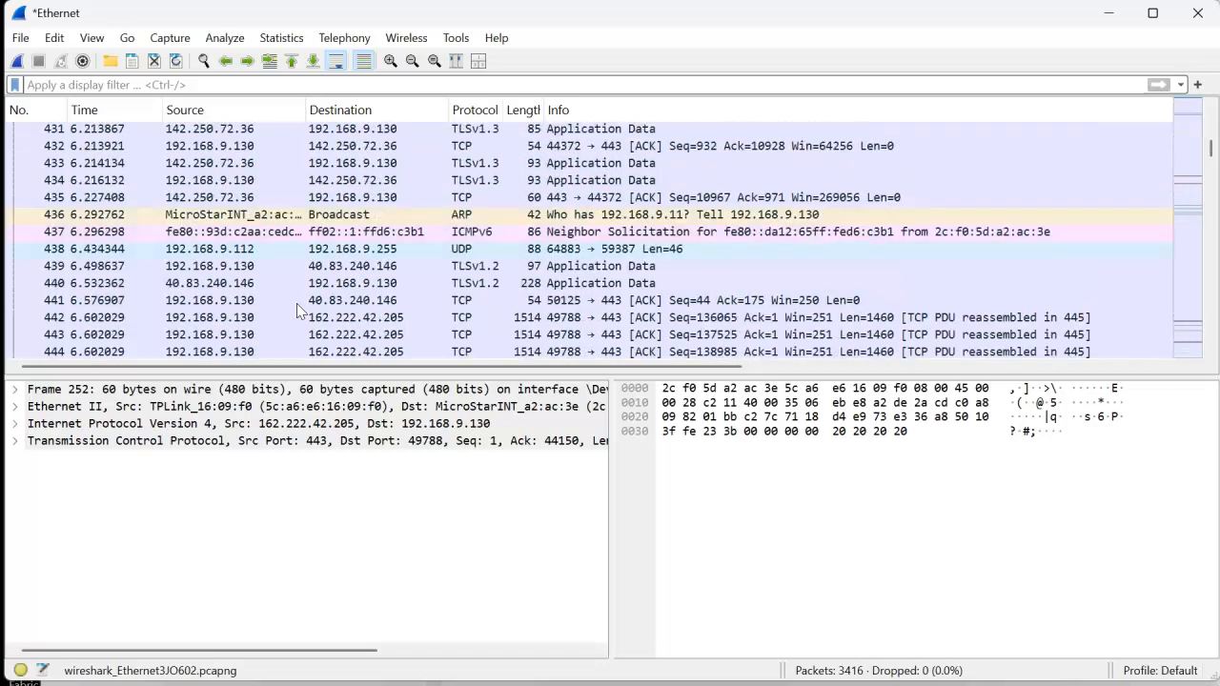
- Select TCP packet 442 and expand its Transmission Control Protocol section to read the ports, sequence numbers and flags
click(236, 320)
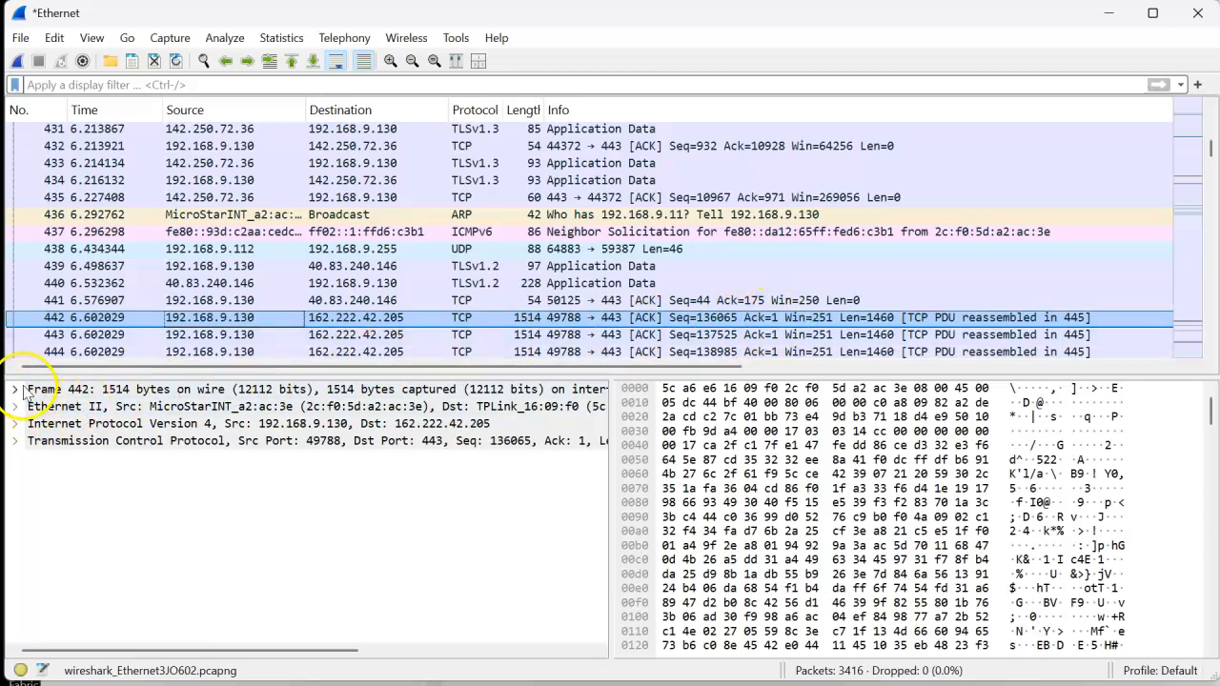
click(20, 444)
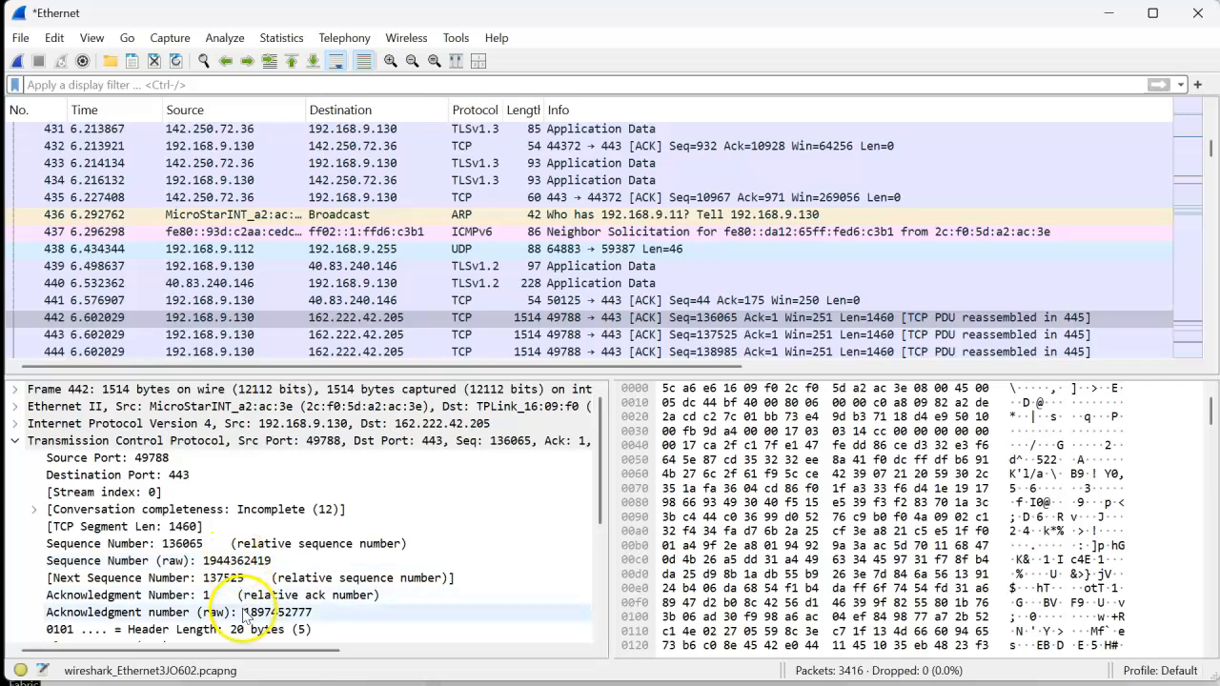
scroll(245, 618, down, 3)
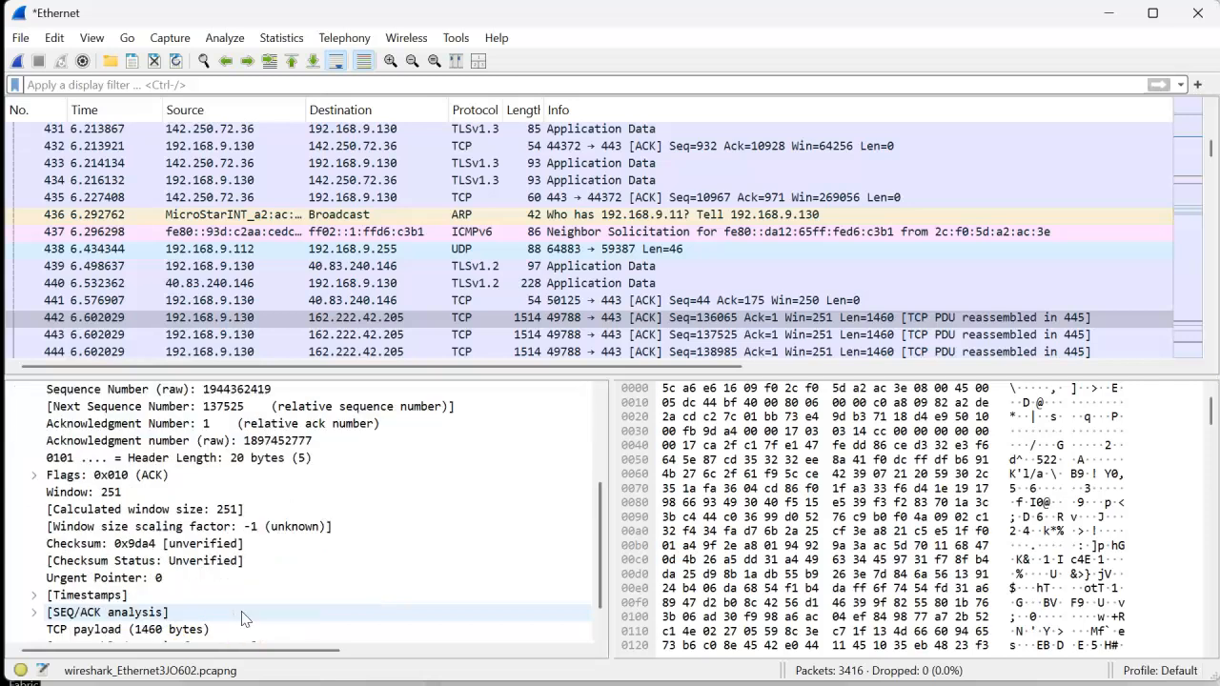
scroll(242, 620, up, 4)
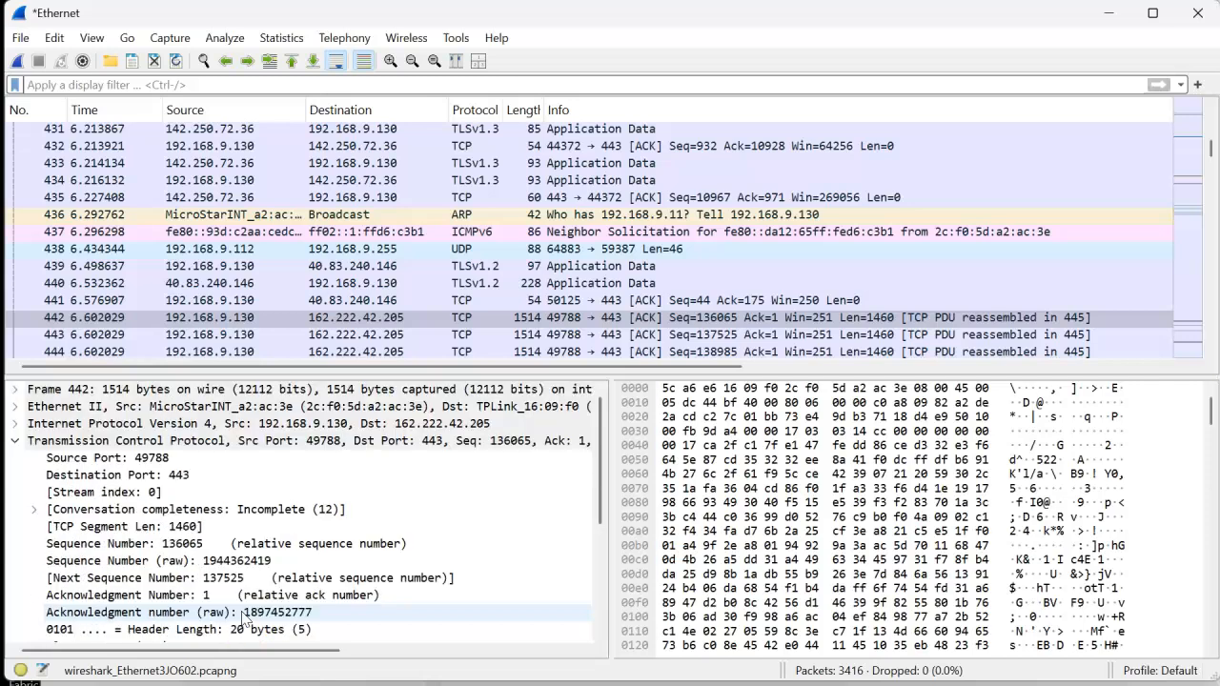
- Expand the Internet Protocol Version 4, Ethernet II and Frame sections of packet 442 and read their fields
click(14, 423)
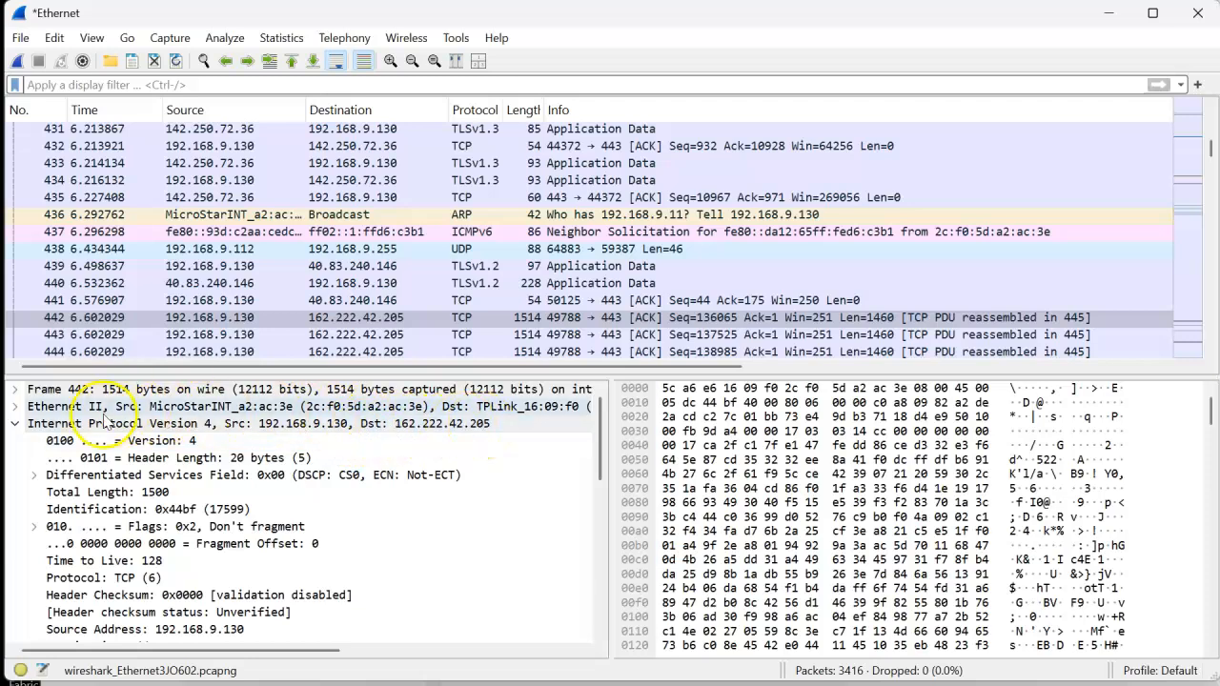
click(16, 407)
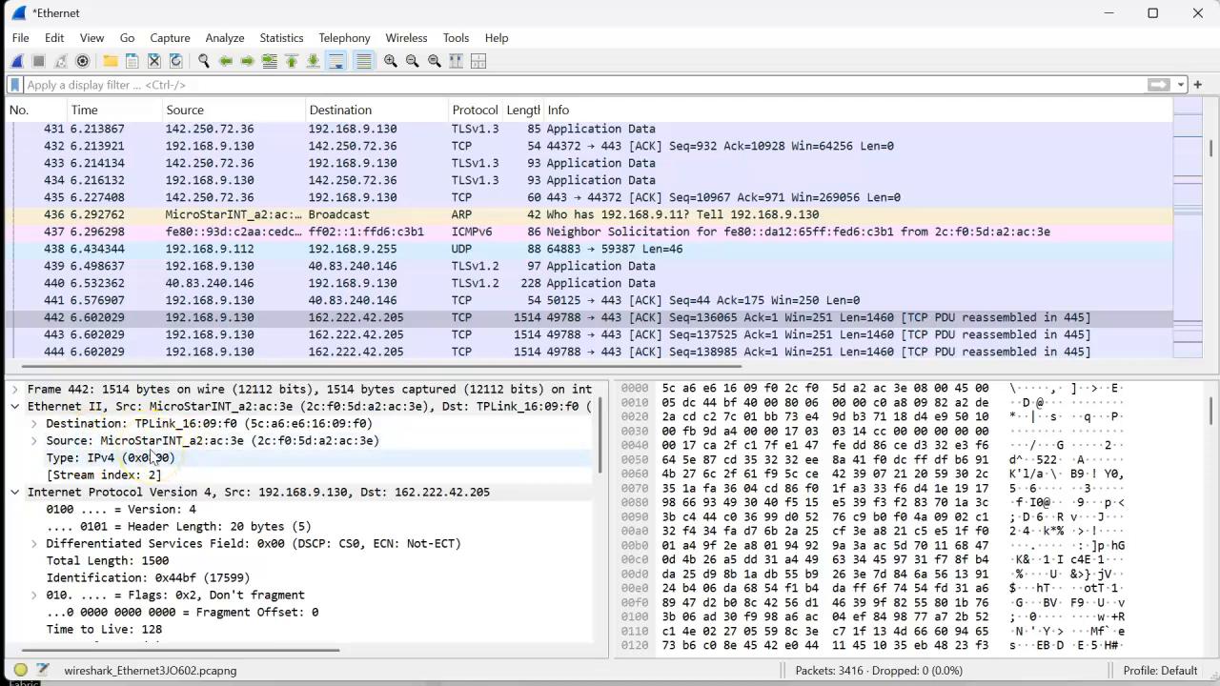
click(14, 389)
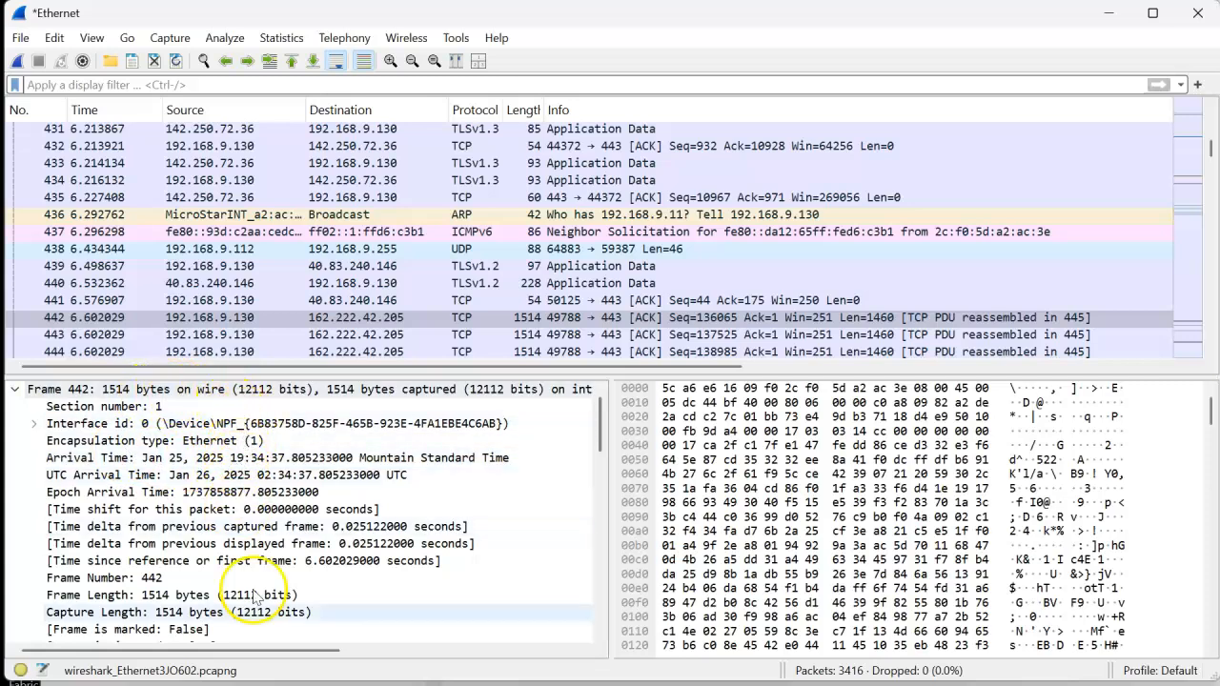
scroll(262, 584, down, 3)
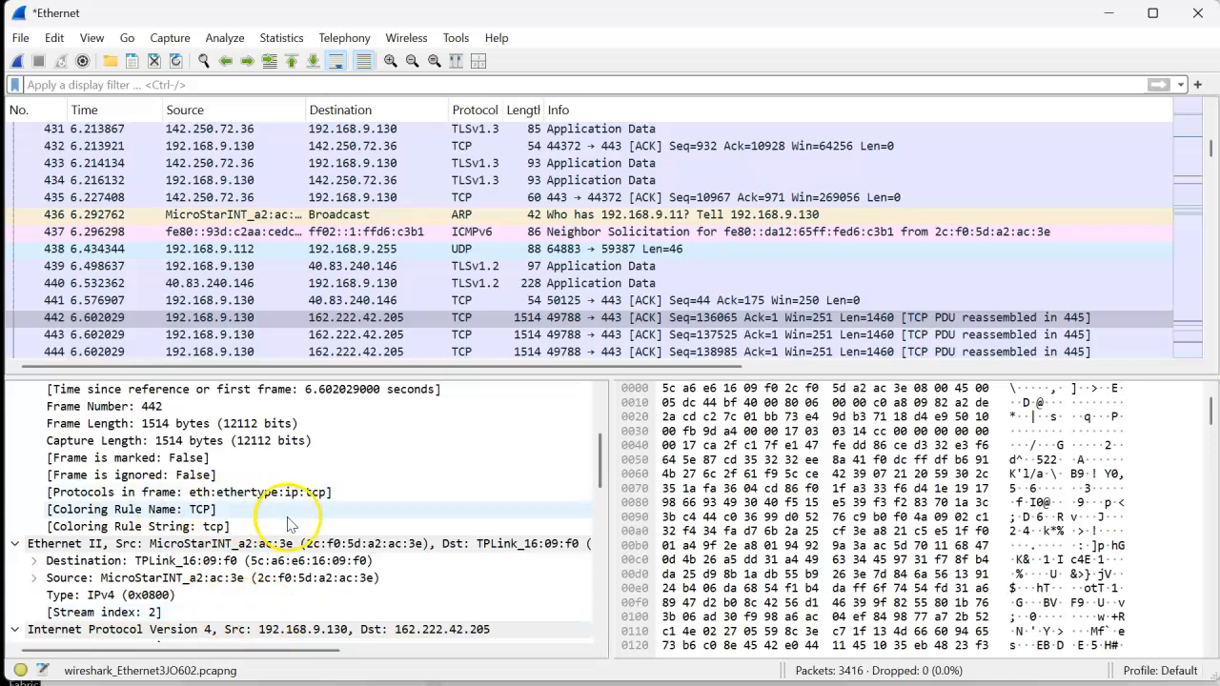
- Follow the TCP stream of TLSv1.2 packet 439, read the exchanged data, and close the stream window
click(248, 218)
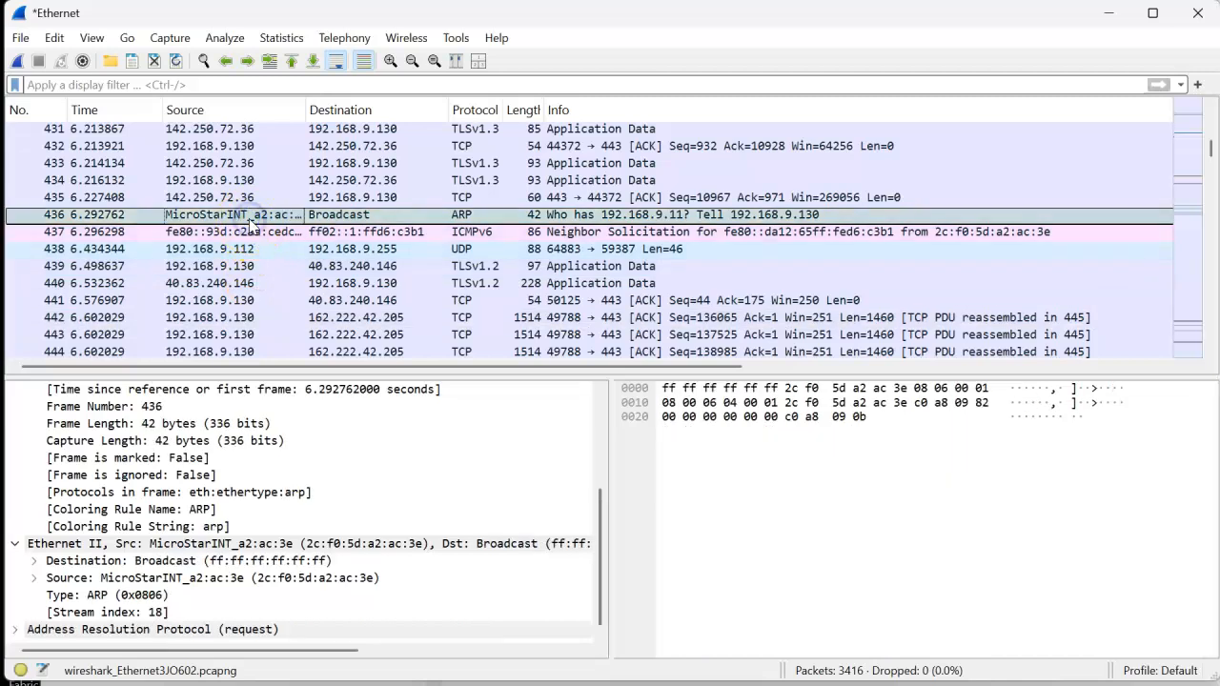
right_click(249, 219)
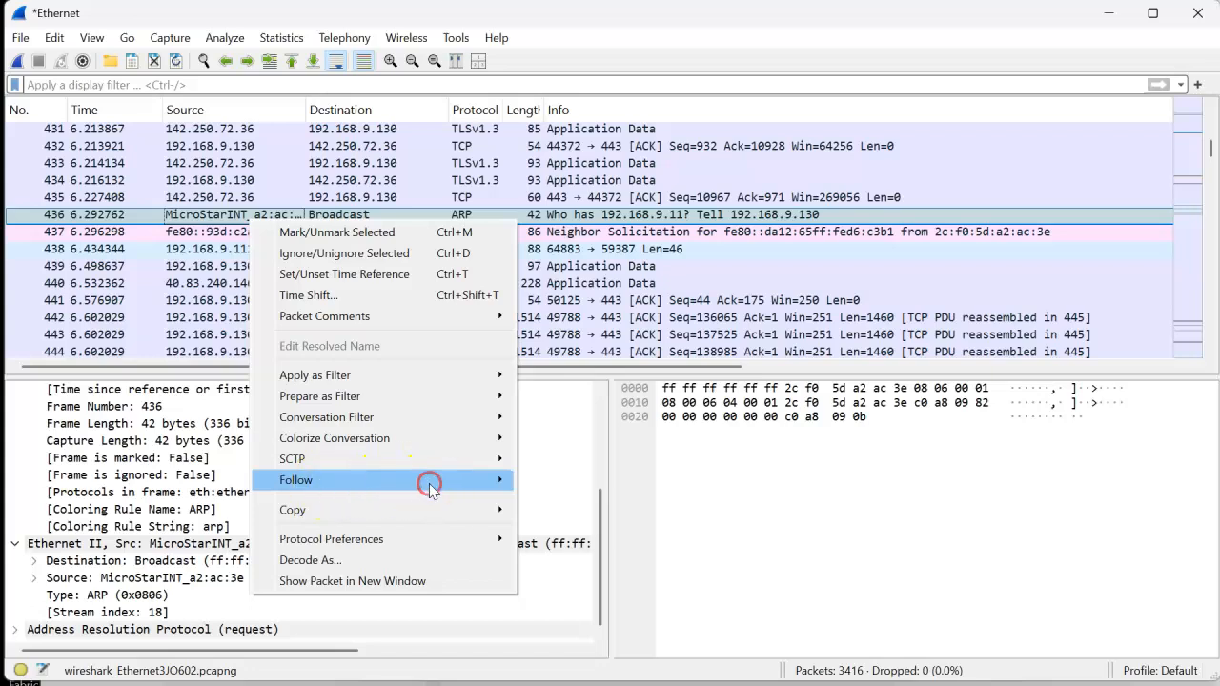
click(163, 269)
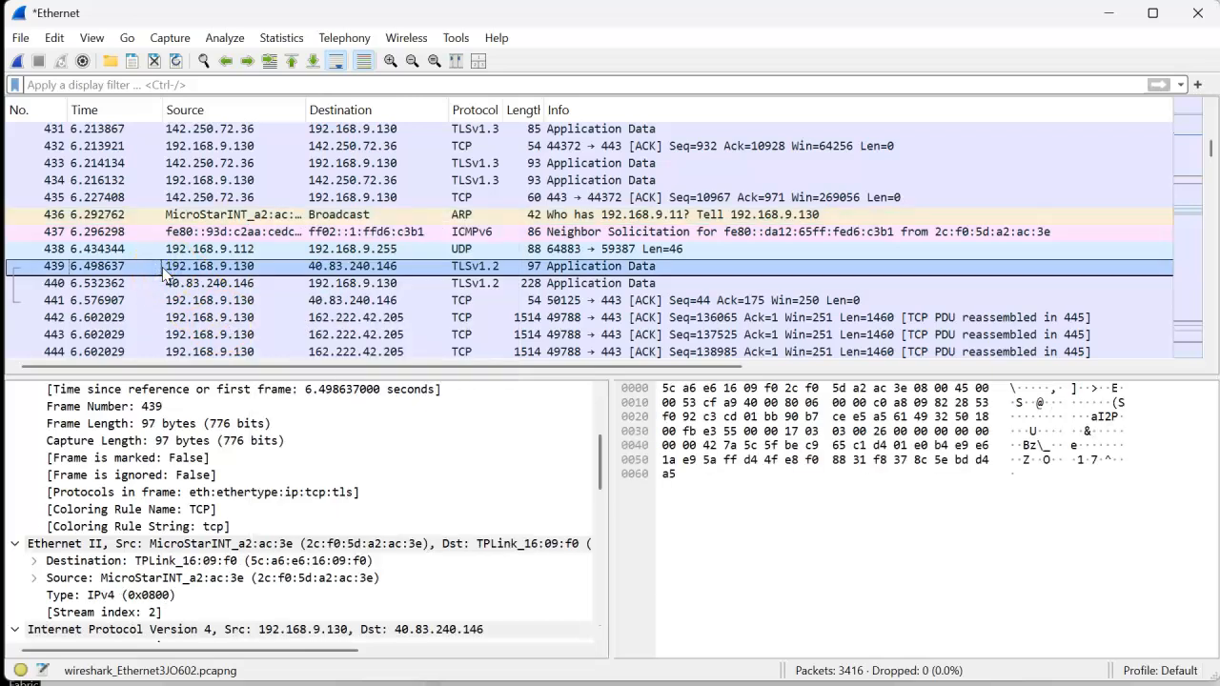
right_click(213, 271)
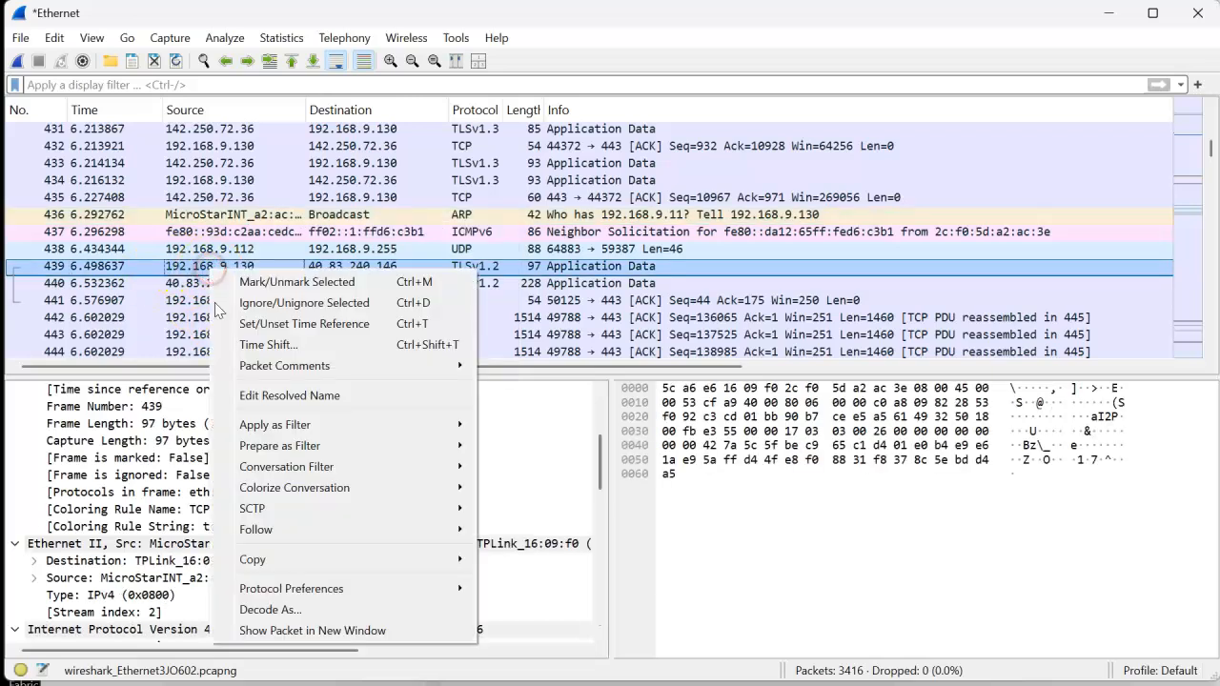
mouse_move(299, 529)
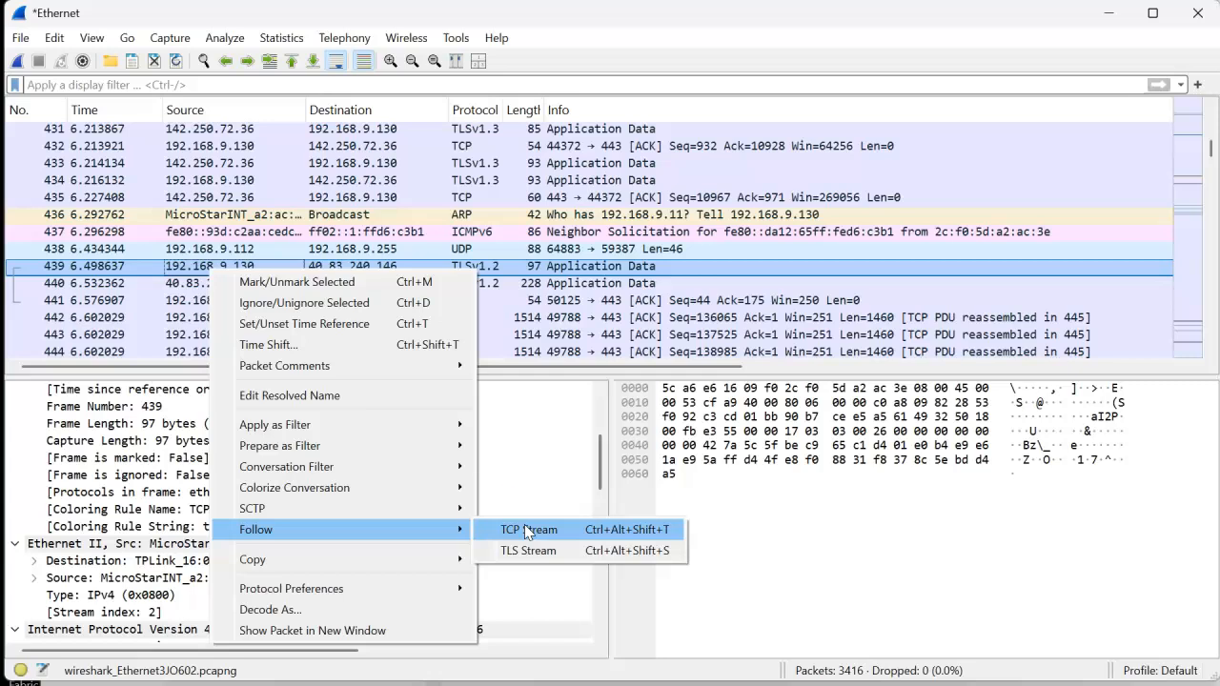
click(577, 529)
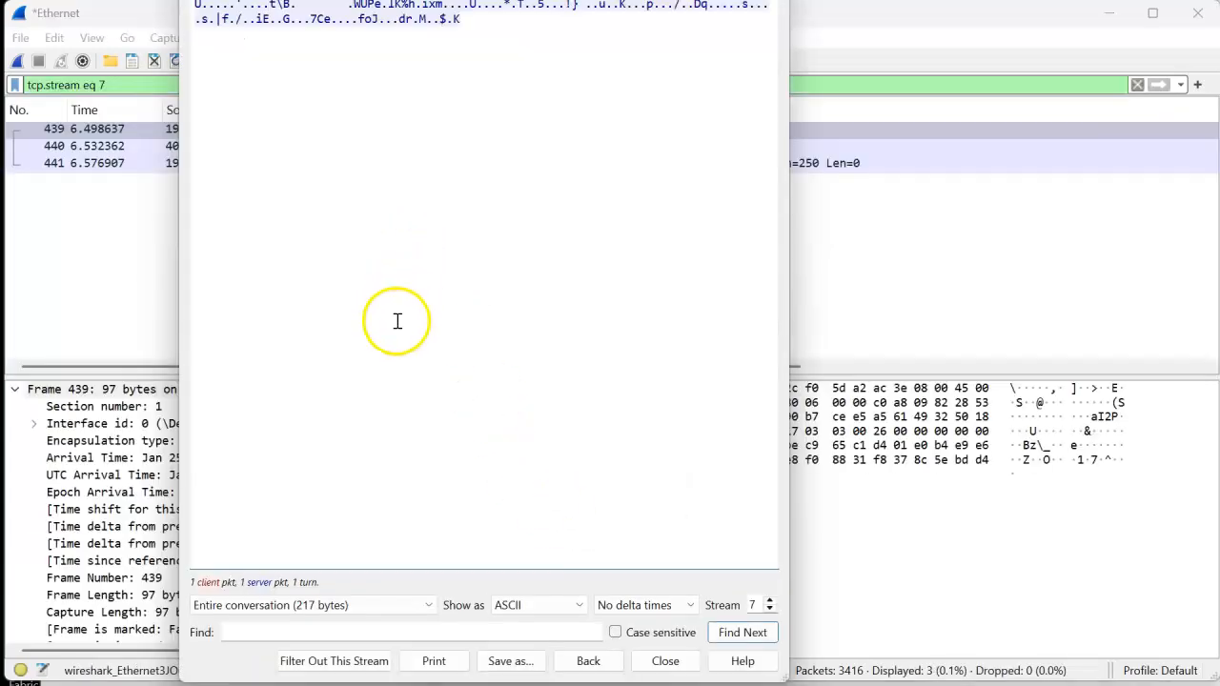
drag(438, 0, 450, 33)
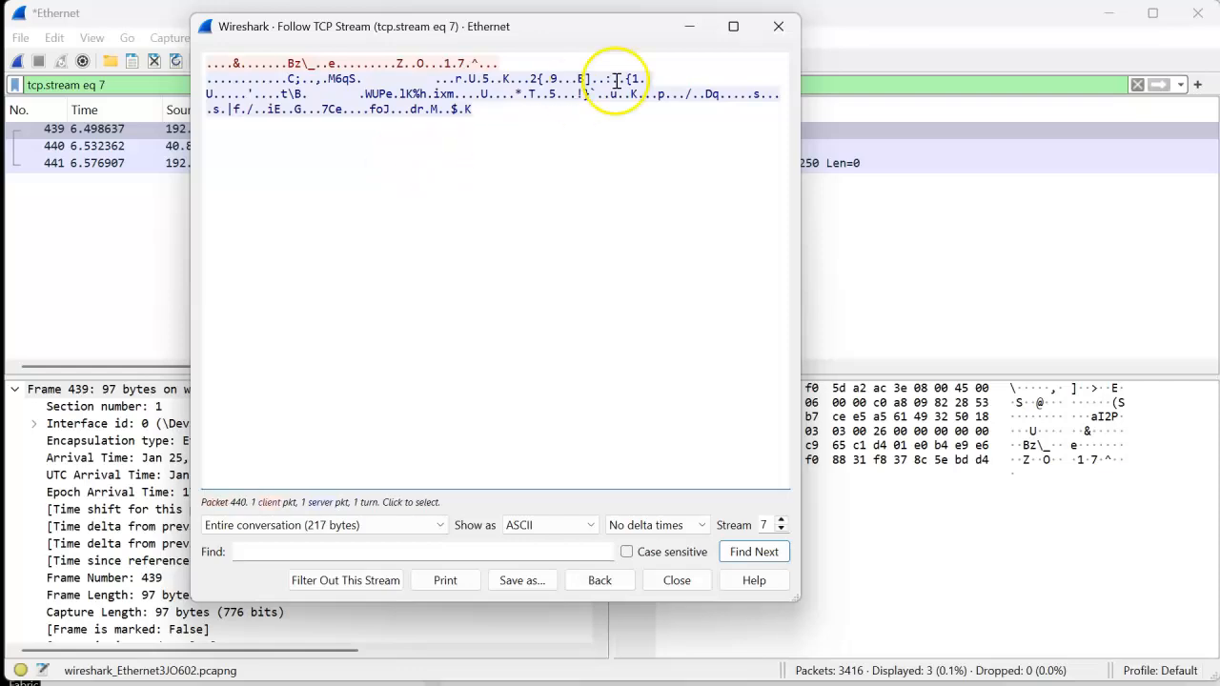
click(779, 27)
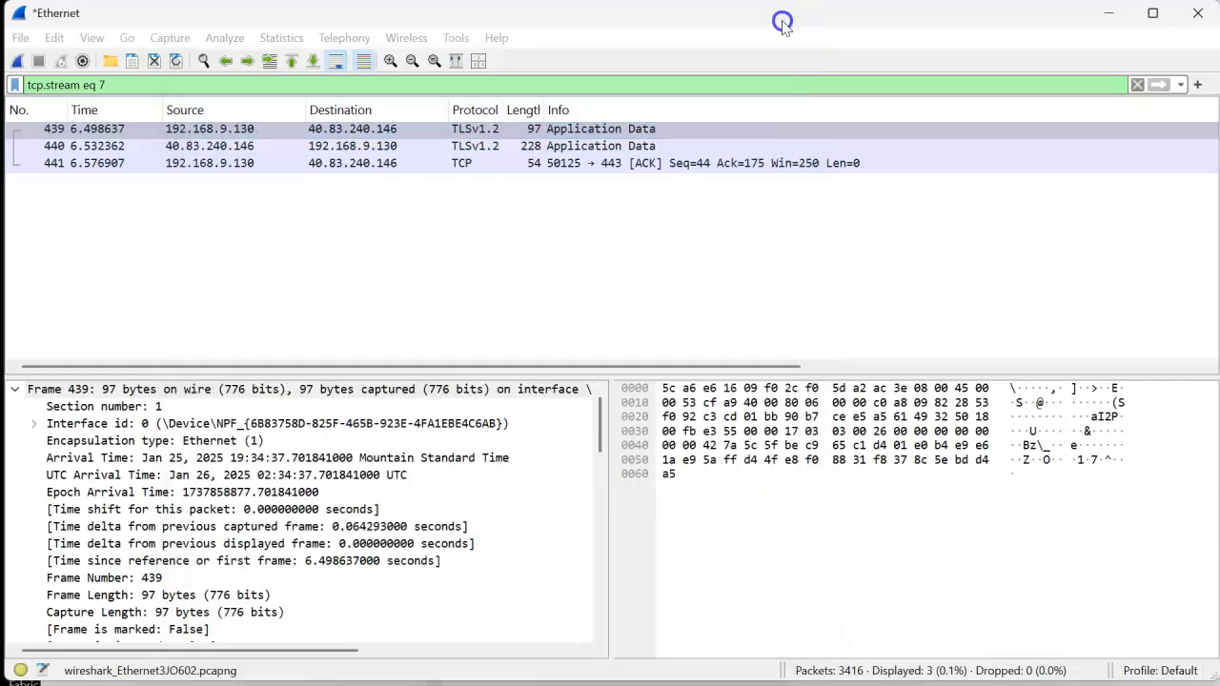
- Clear the tcp.stream eq 7 display filter to restore the full packet list
click(174, 86)
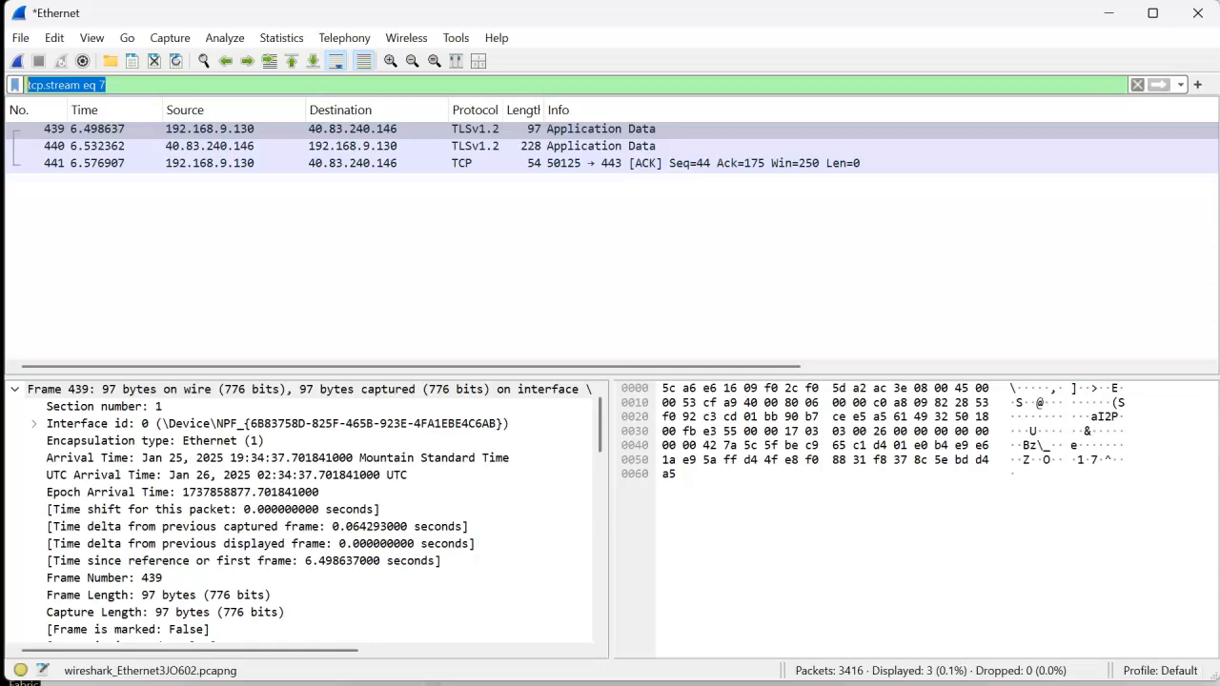
key(BackSpace)
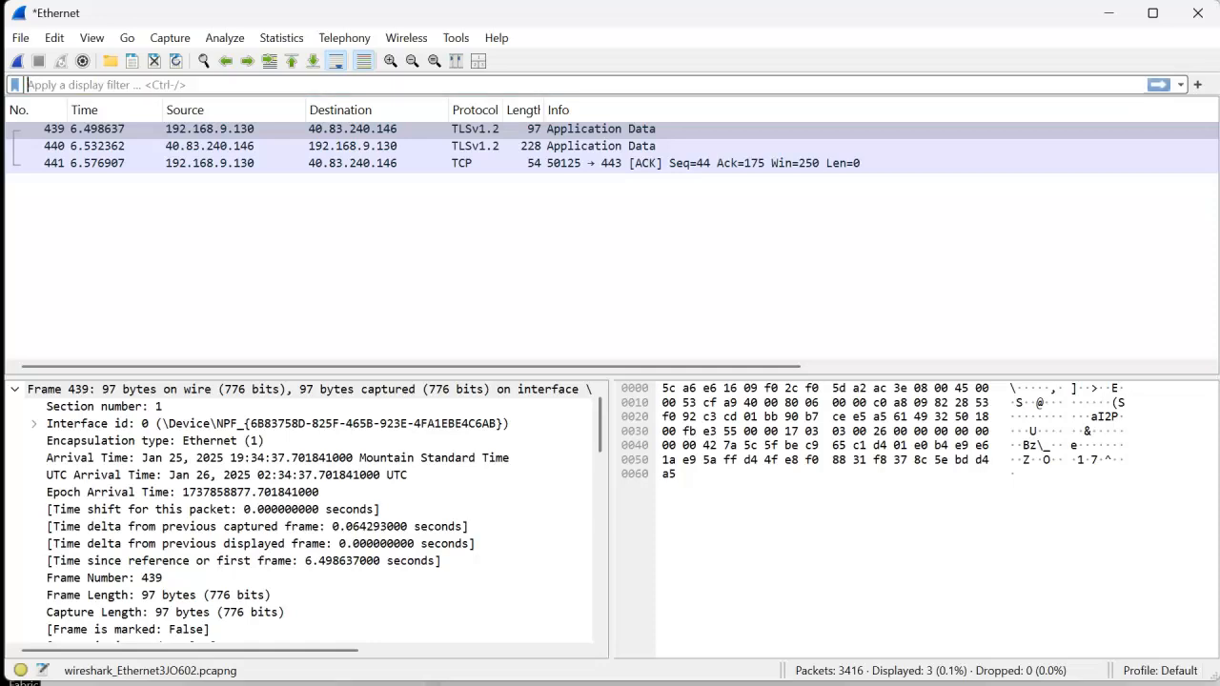
key(Return)
- Follow the TCP stream of TLSv1.3 packet 577, sent from 192.168.9.130 to 142.250.72.14
scroll(219, 205, down, 20)
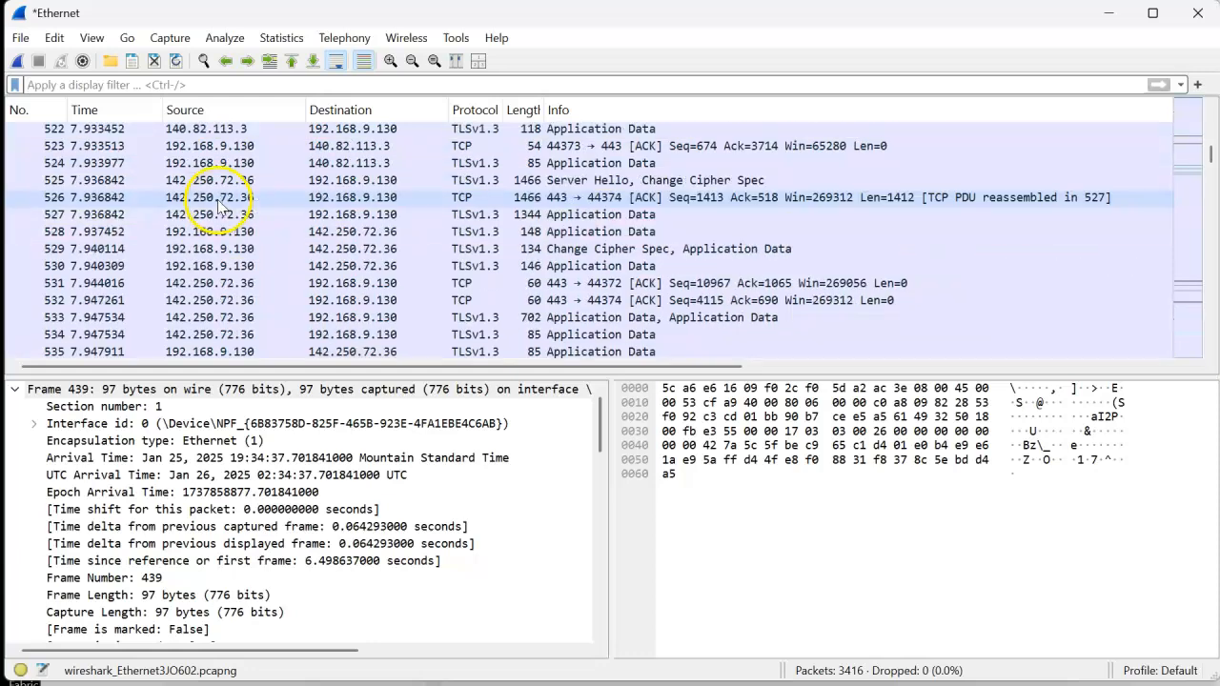
scroll(219, 205, down, 17)
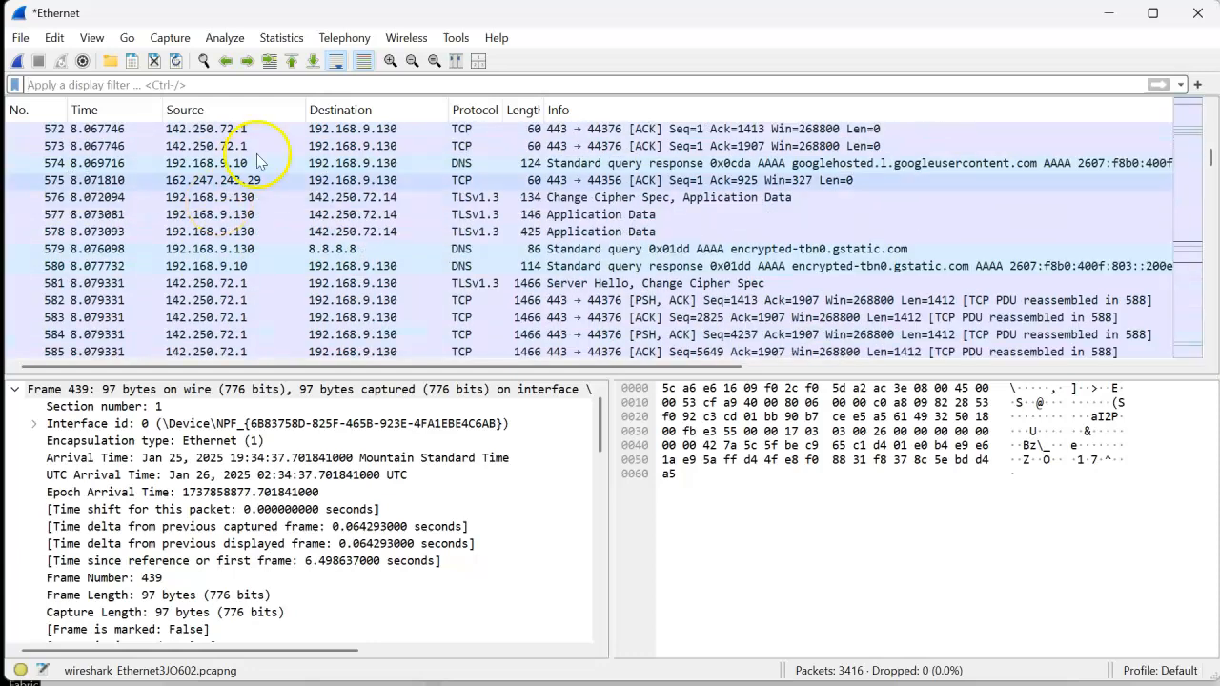
click(254, 214)
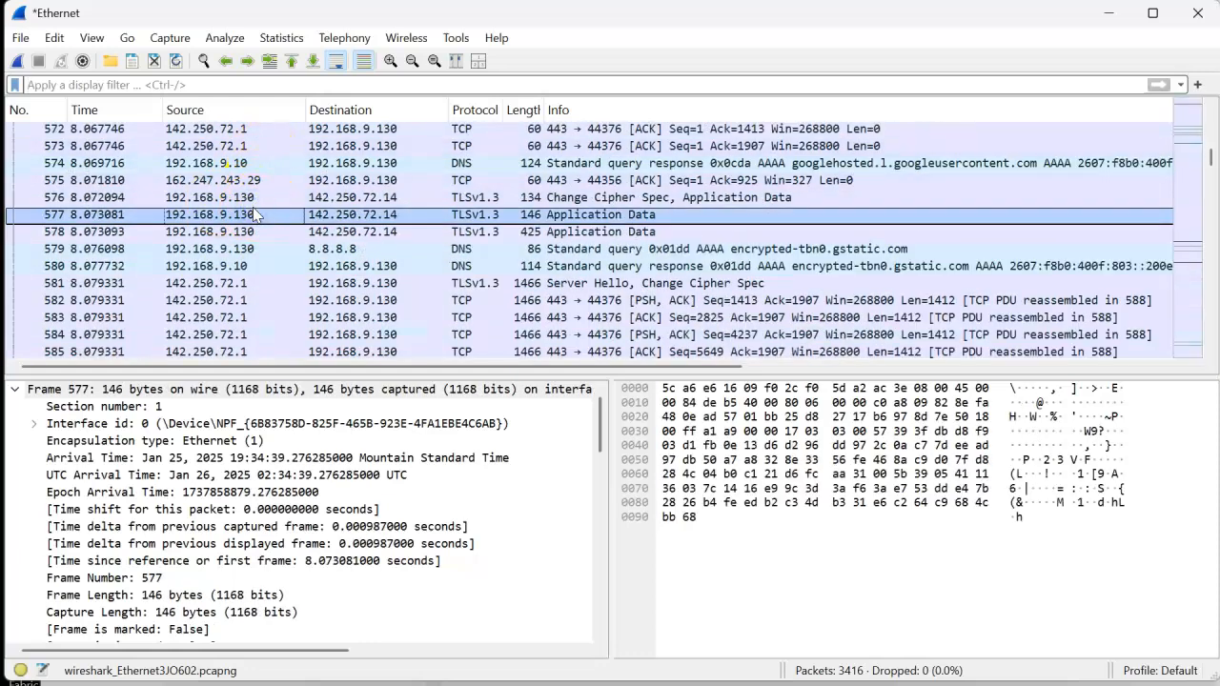
right_click(254, 212)
mouse_move(349, 468)
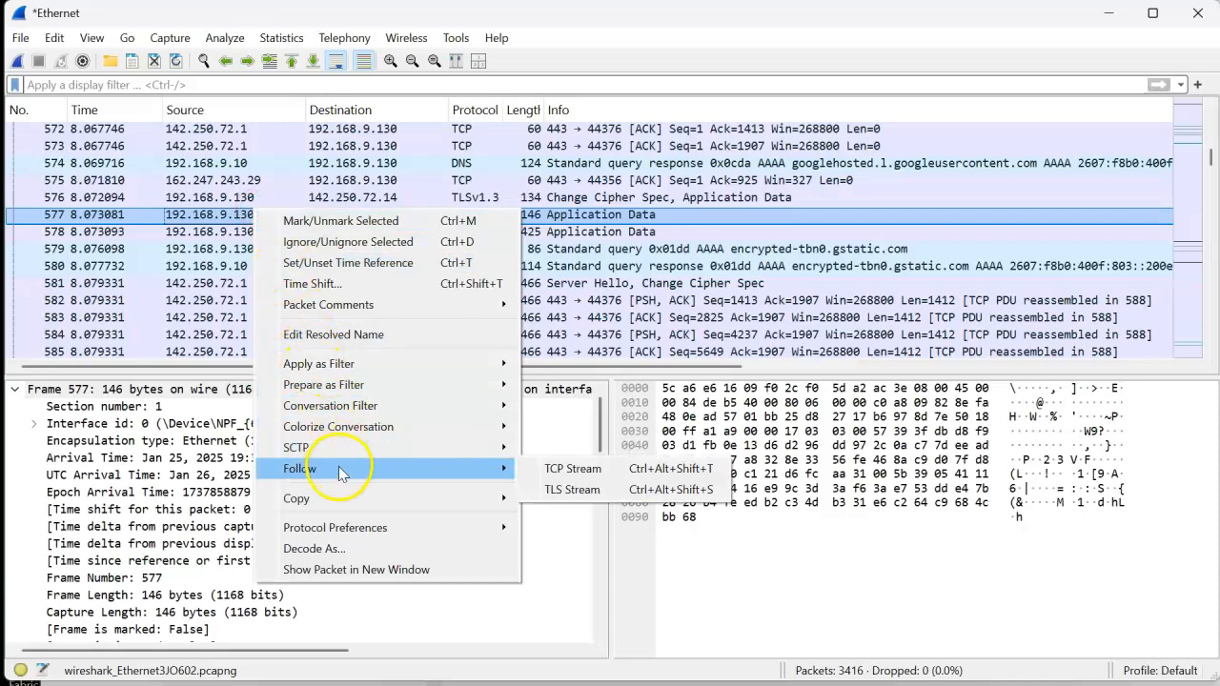
click(573, 481)
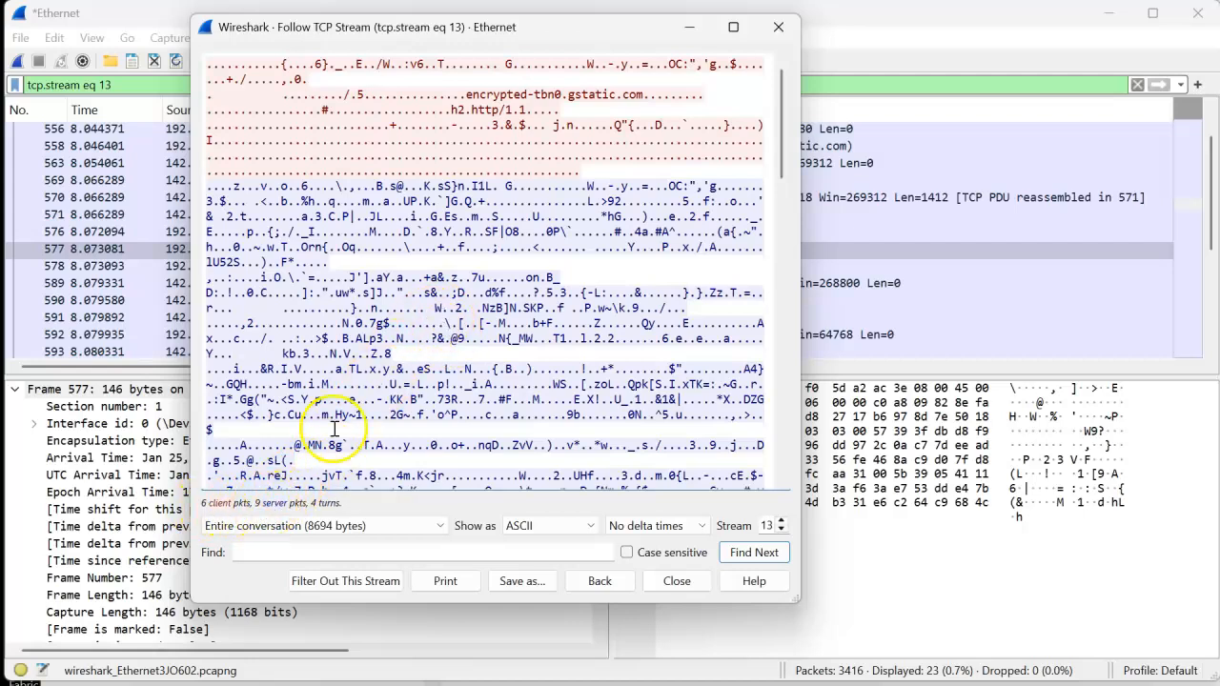
- Read through the client and server data of the followed stream, checking for readable text such as host names
scroll(410, 264, down, 10)
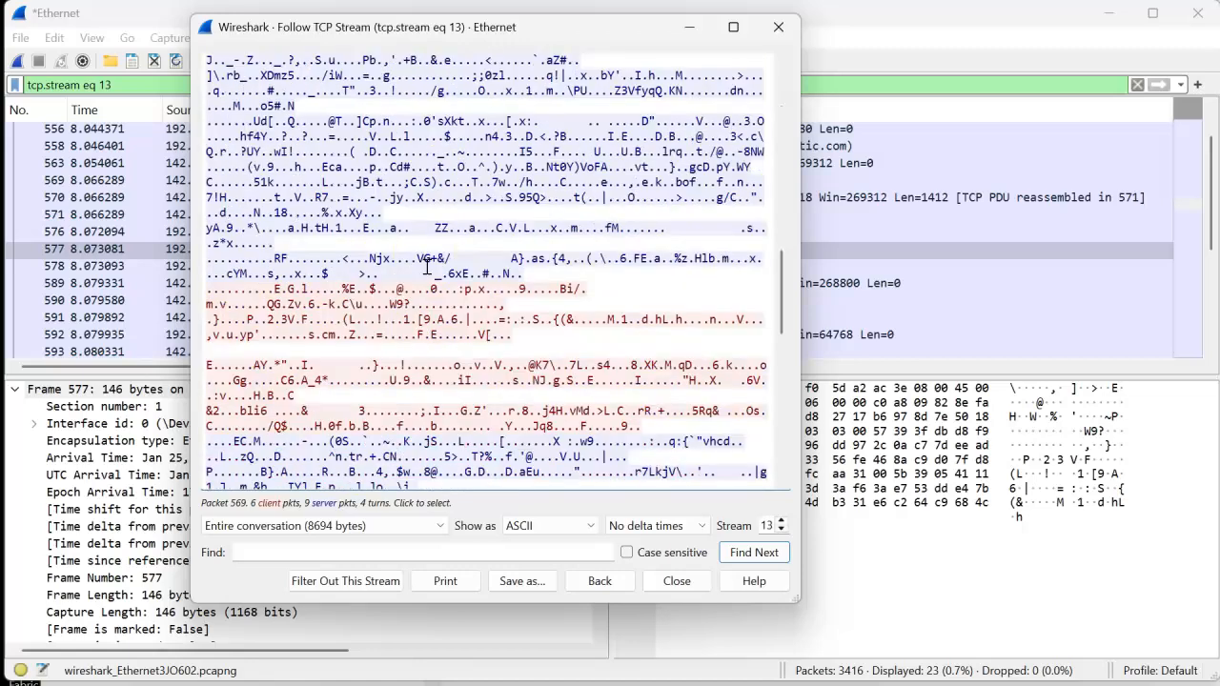
scroll(426, 267, down, 10)
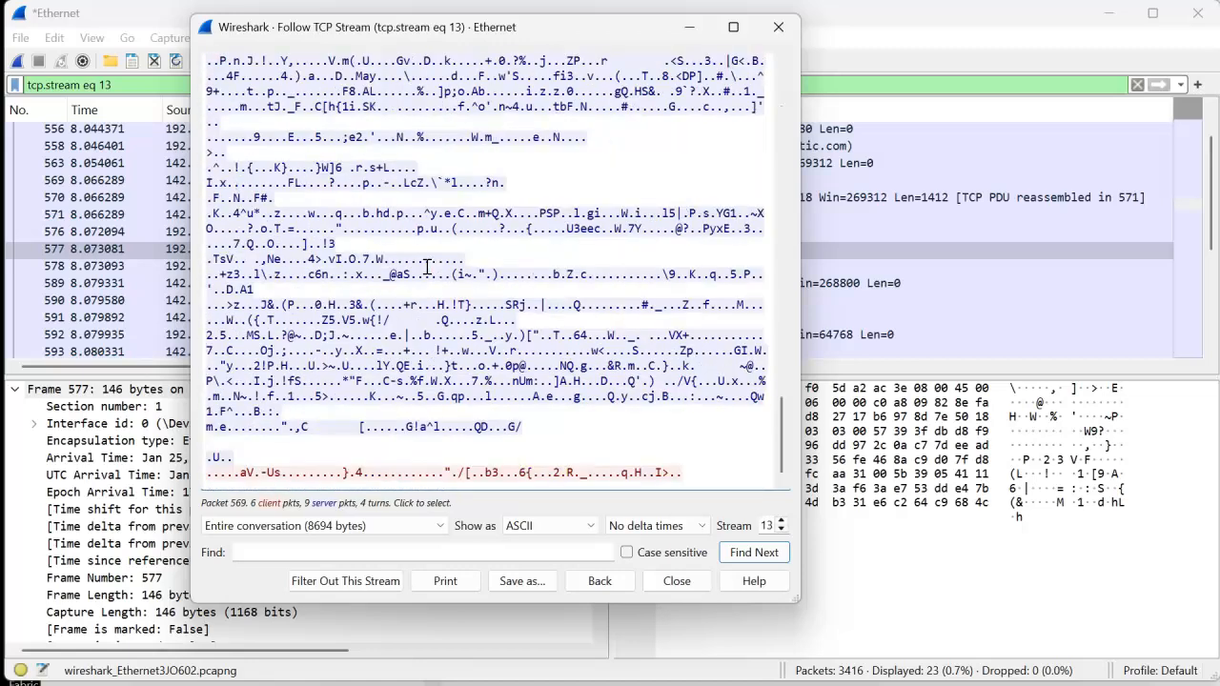
scroll(428, 268, up, 10)
scroll(428, 268, up, 15)
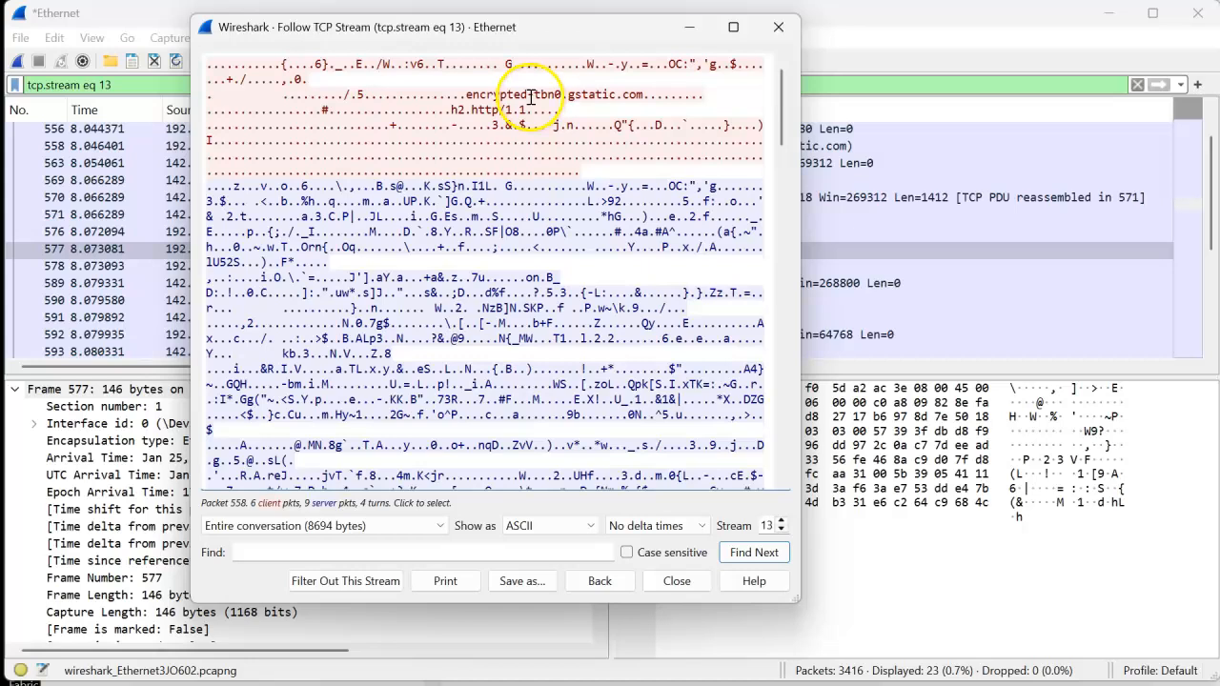
scroll(485, 228, down, 10)
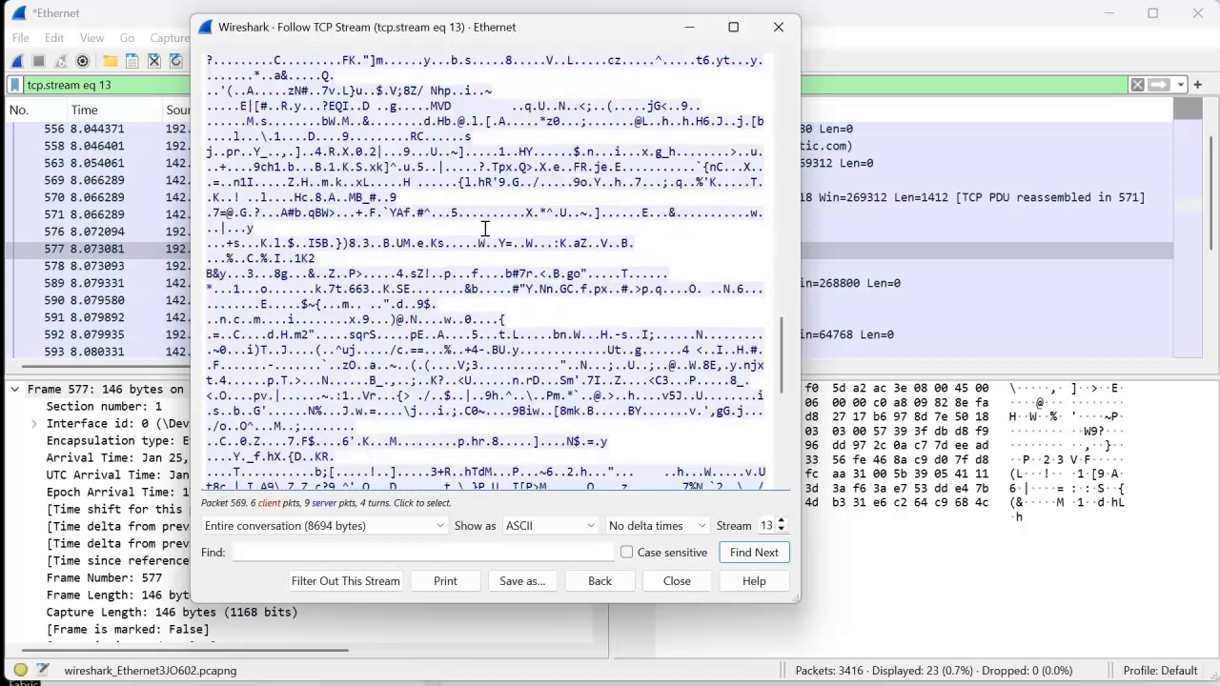
scroll(485, 229, down, 5)
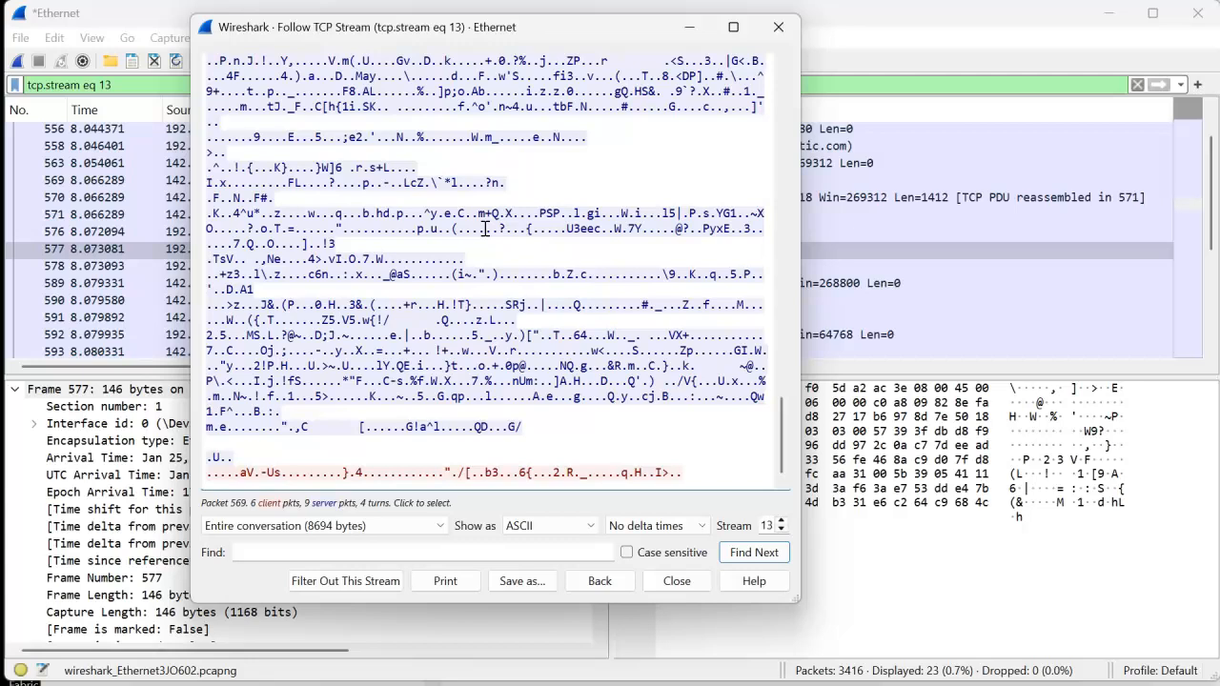